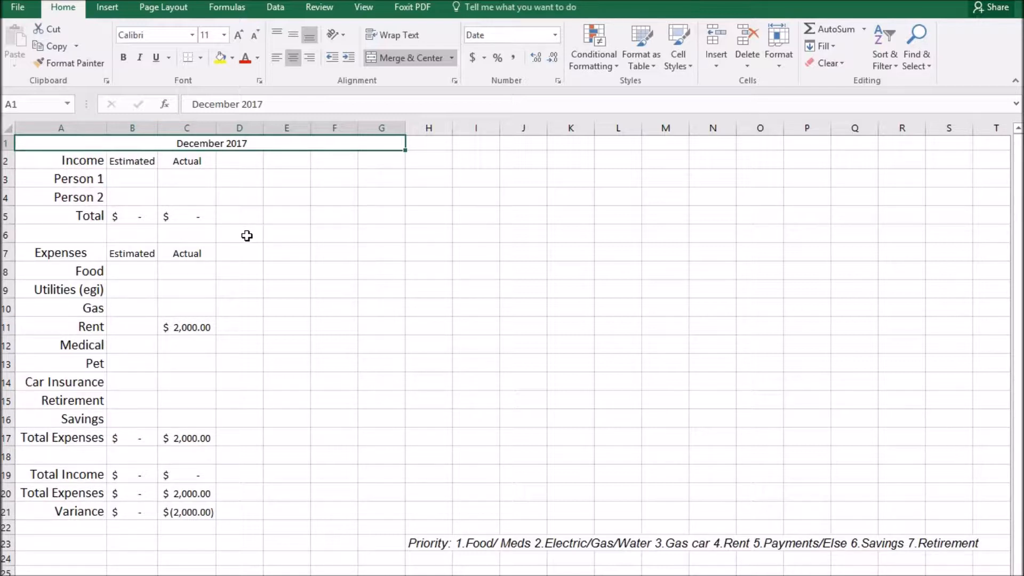
# Review the income, expenses and summary amounts, including the Variance formula in C21.
pyautogui.moveTo(90, 178); pyautogui.dragTo(85, 214)
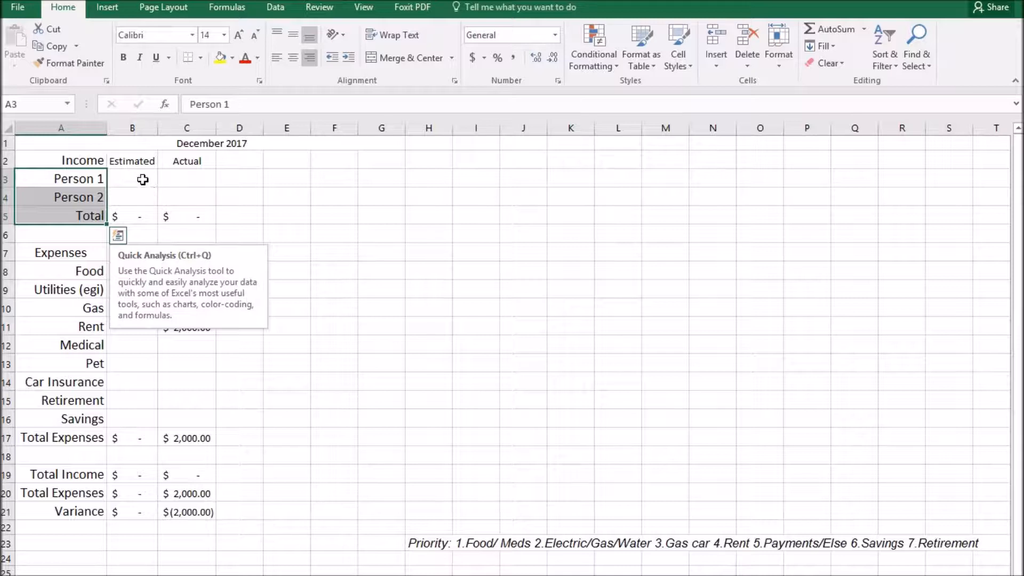
pyautogui.click(152, 179)
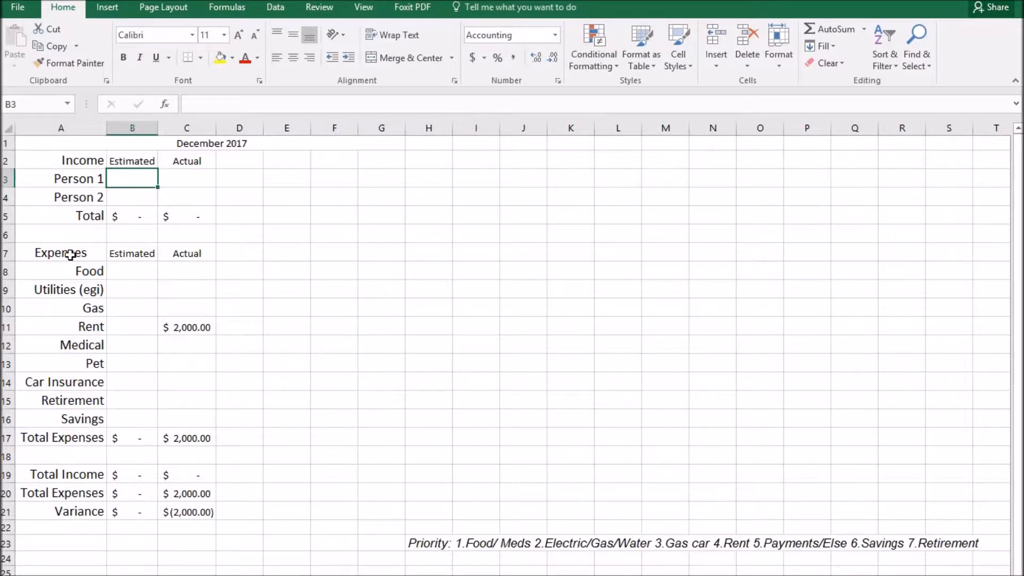
pyautogui.moveTo(49, 253); pyautogui.dragTo(176, 432)
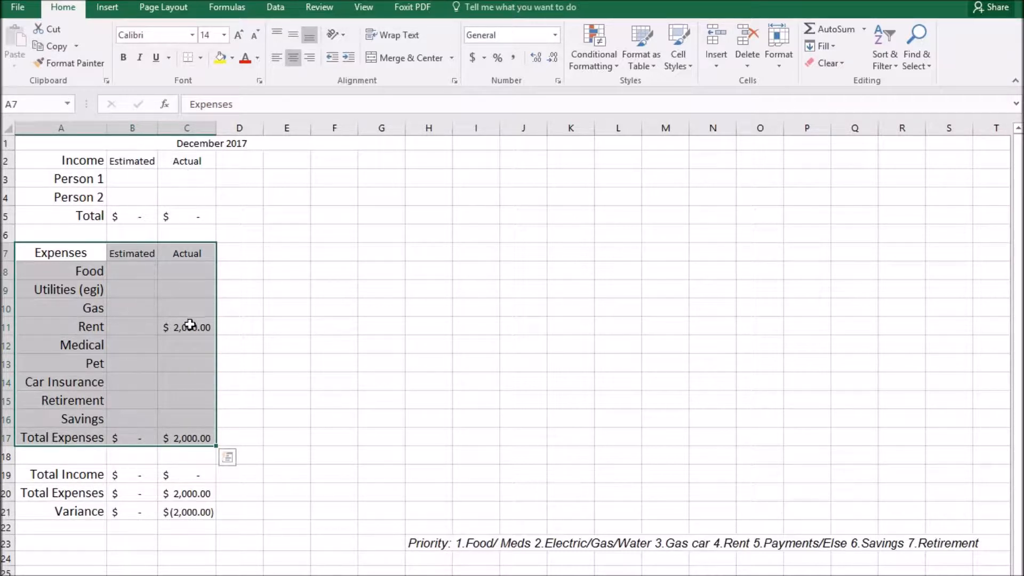
pyautogui.click(134, 305)
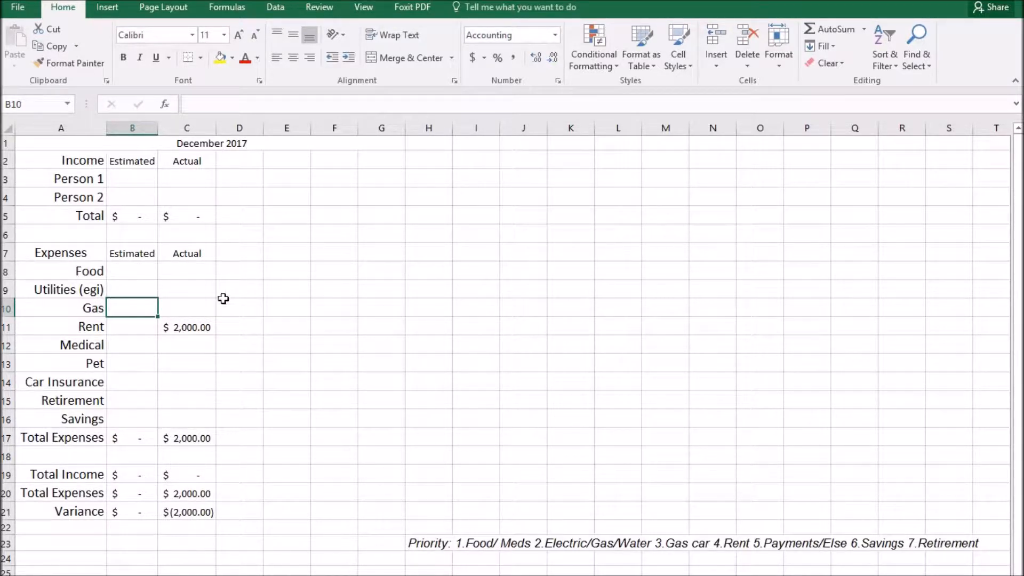
pyautogui.click(125, 348)
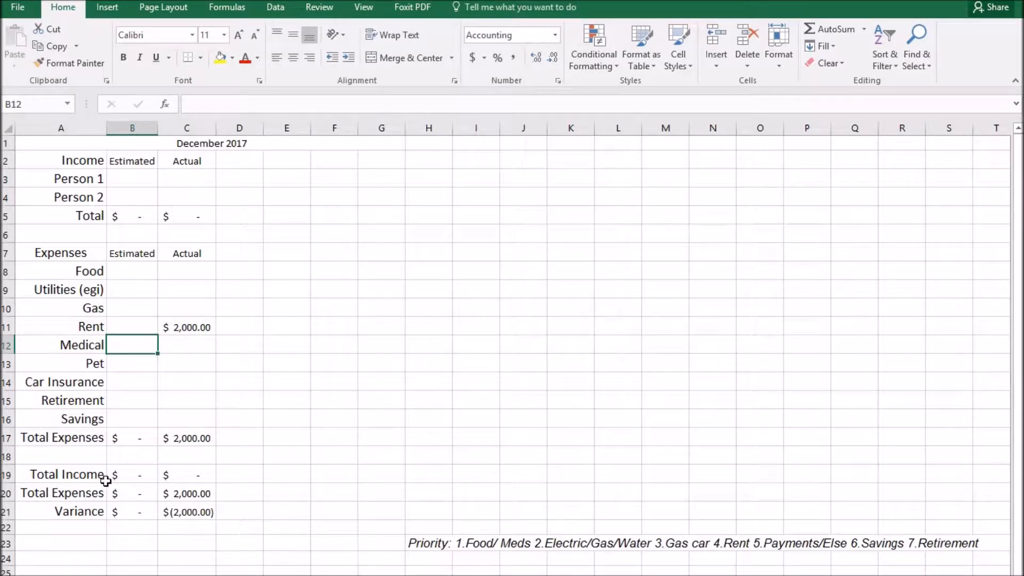
pyautogui.moveTo(48, 475); pyautogui.dragTo(173, 507)
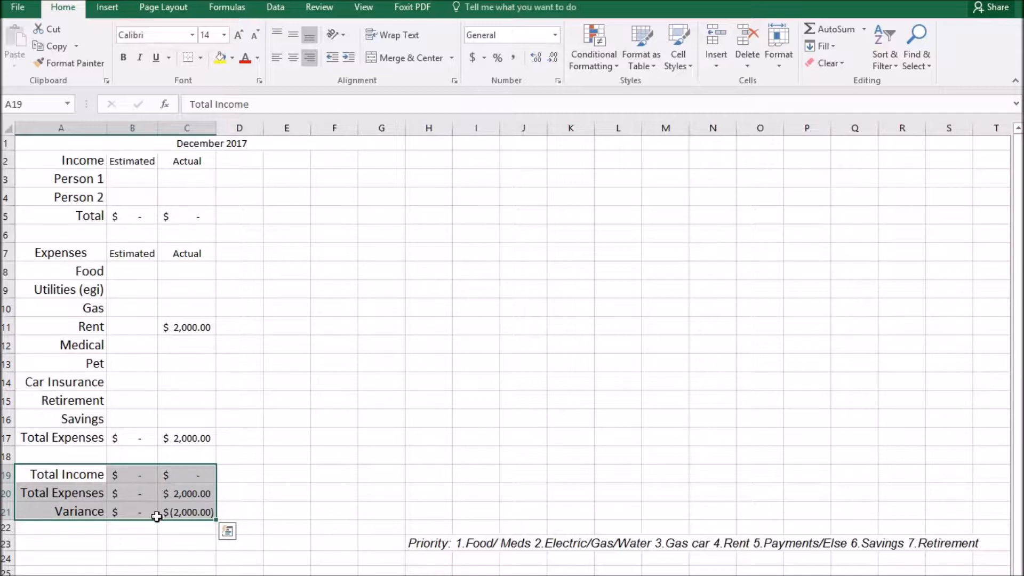
pyautogui.click(171, 509)
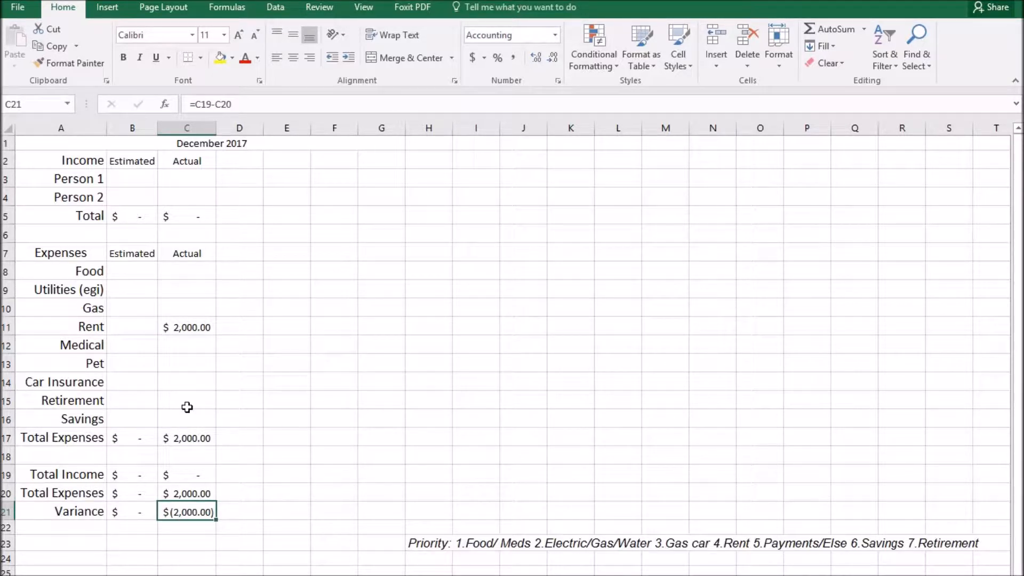
# Give the December 2017 title an Orange, Accent 2, Darker 50% fill with white text.
pyautogui.click(130, 144)
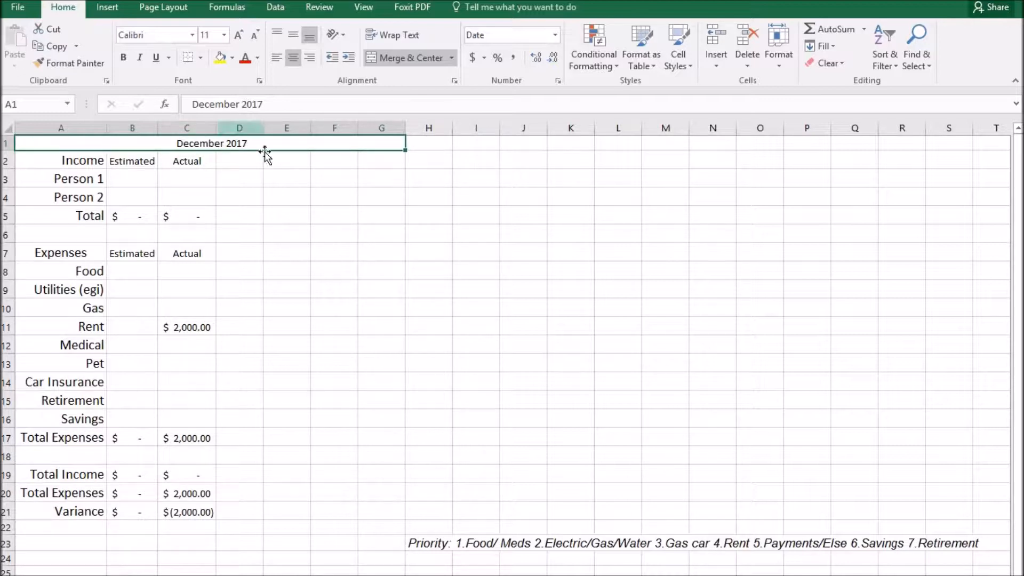
pyautogui.click(234, 58)
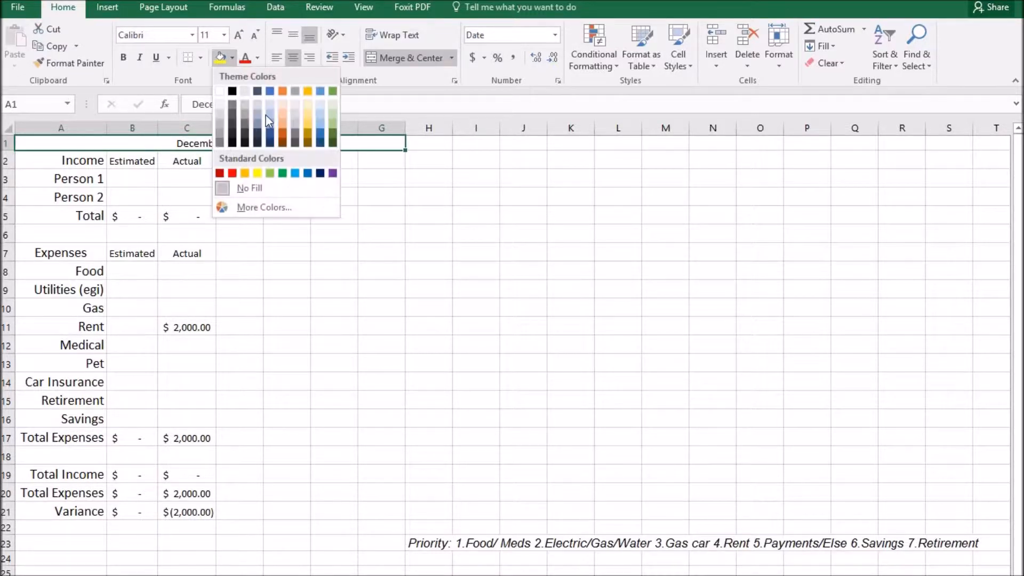
pyautogui.click(283, 143)
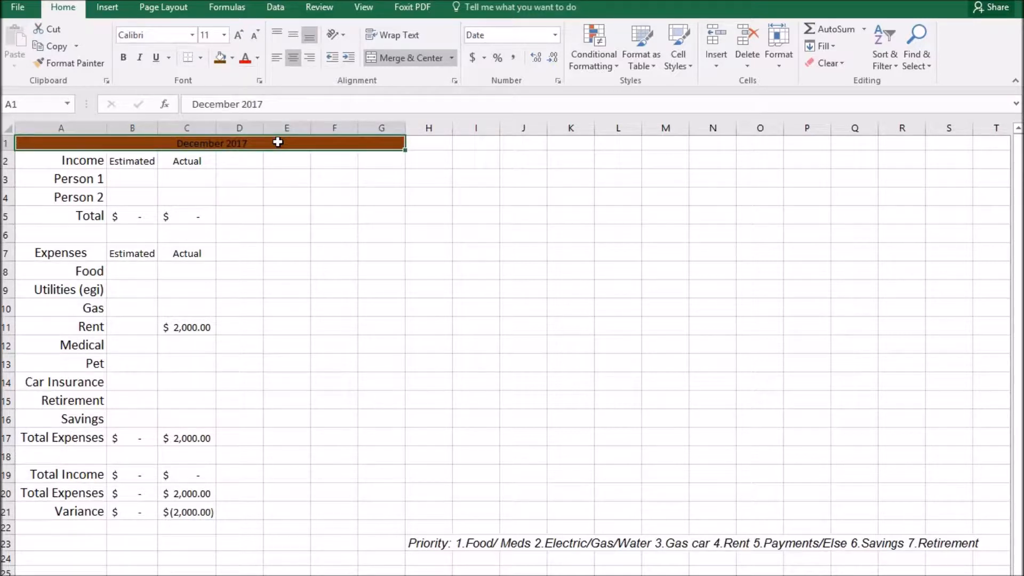
pyautogui.click(258, 58)
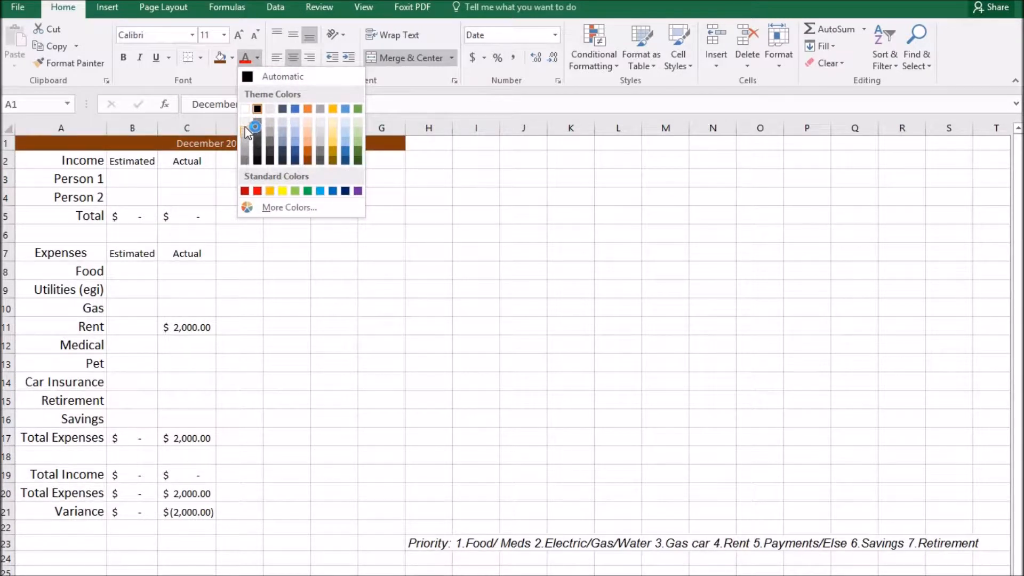
pyautogui.click(246, 110)
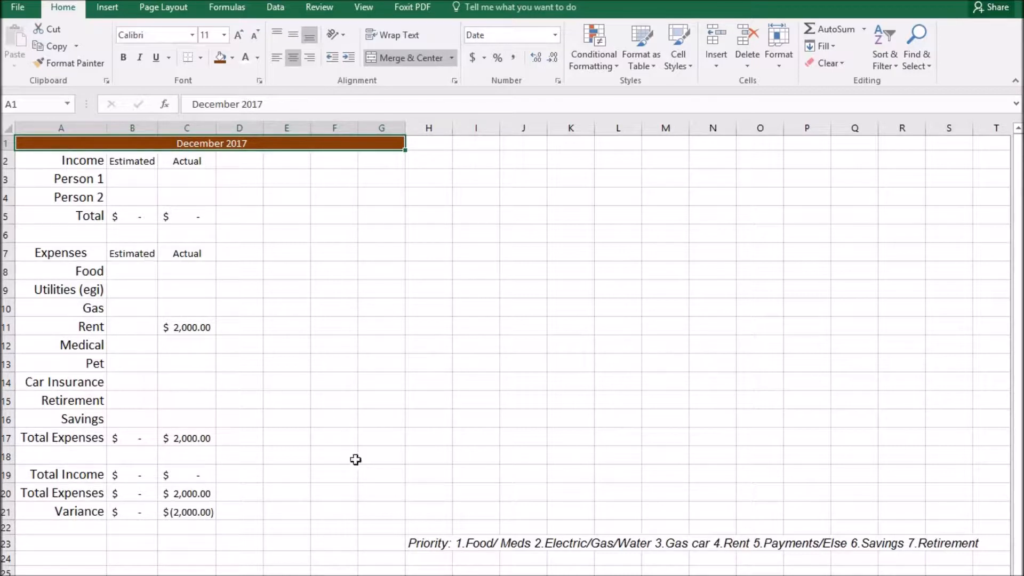
pyautogui.keyDown('shift'); pyautogui.click(431, 547); pyautogui.keyUp('shift')
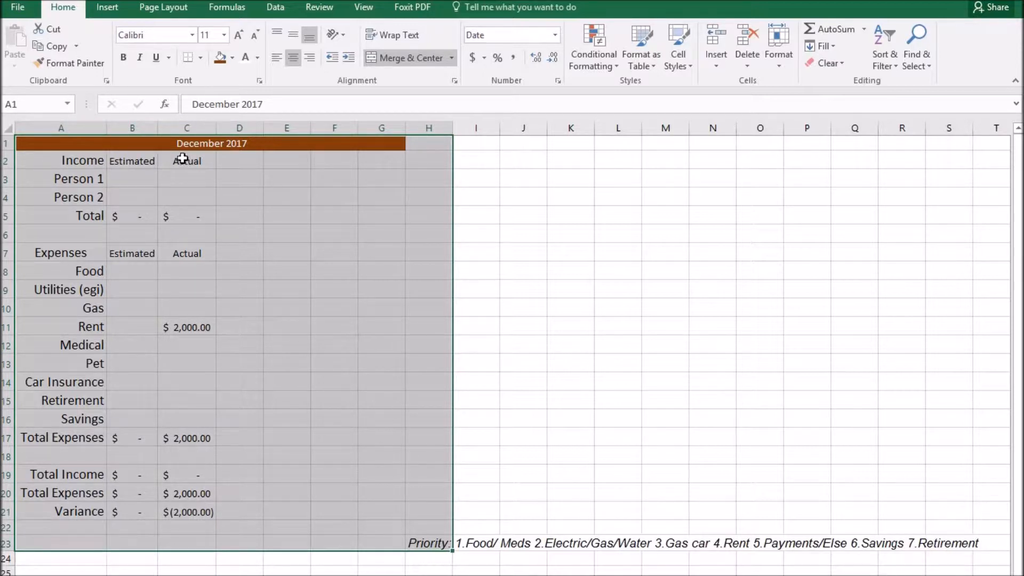
# Set the budget area A1:H23 to 14-point text, after first trying 12.
pyautogui.click(214, 36)
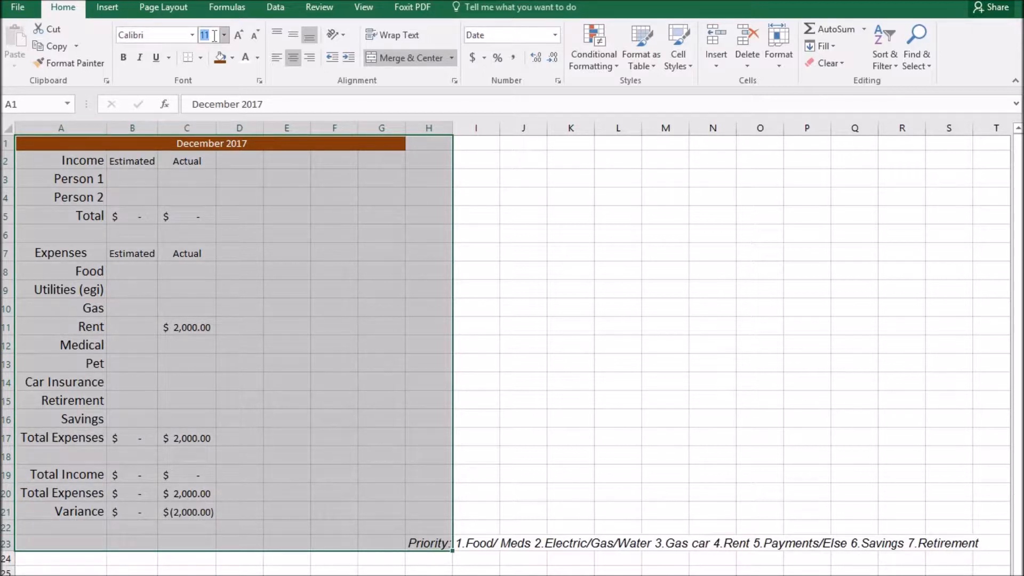
pyautogui.write('12')
pyautogui.press('Return')
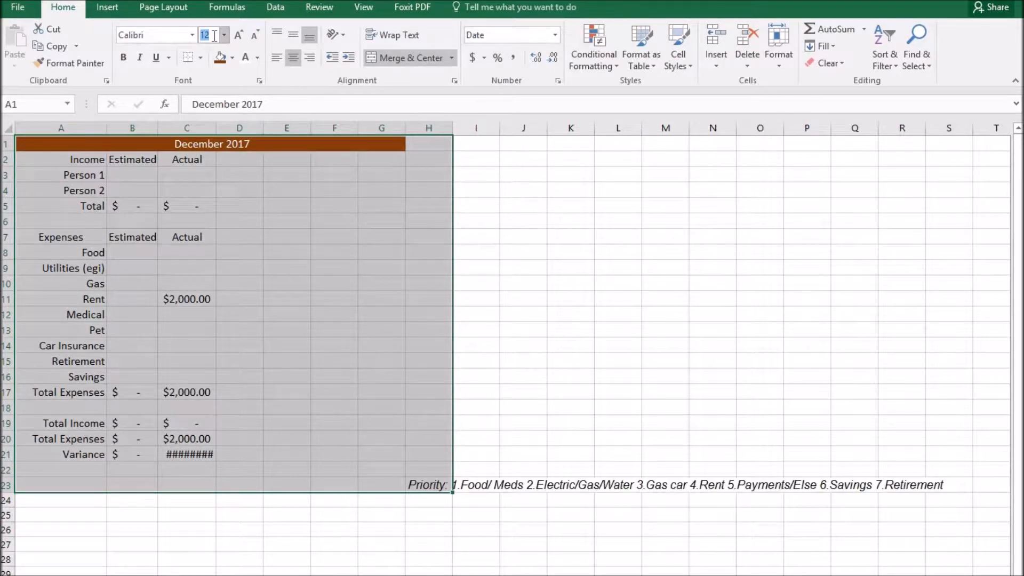
pyautogui.write('14')
pyautogui.press('Return')
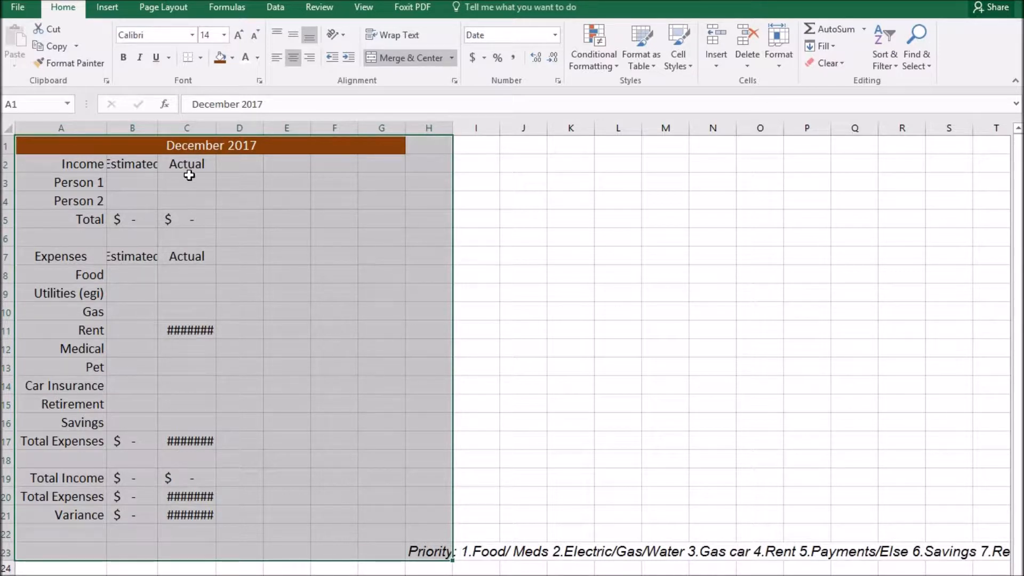
pyautogui.click(177, 272)
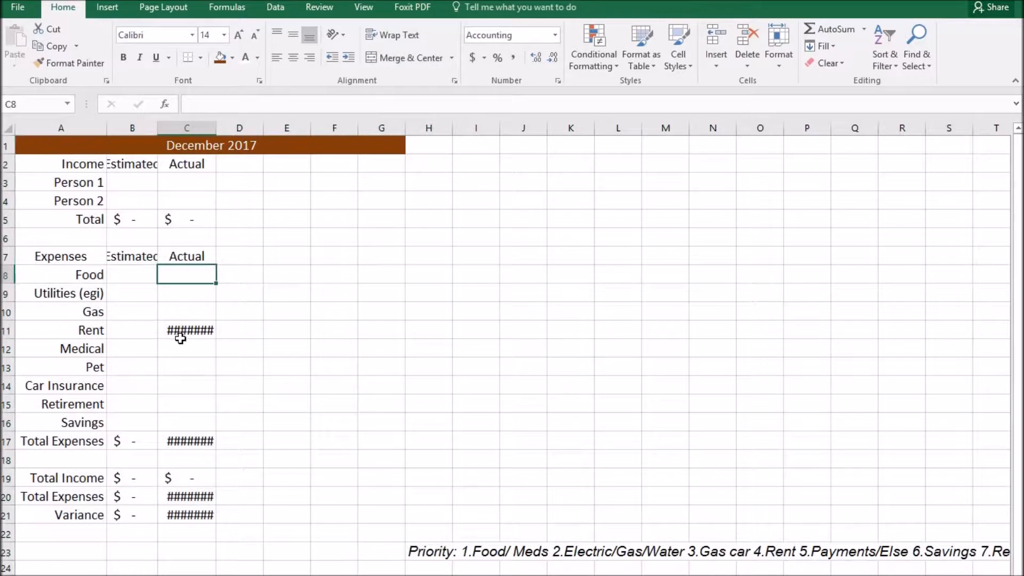
# Widen columns B and C, relabel A2 'Monthly Income', and autofit column A.
pyautogui.doubleClick(157, 126)
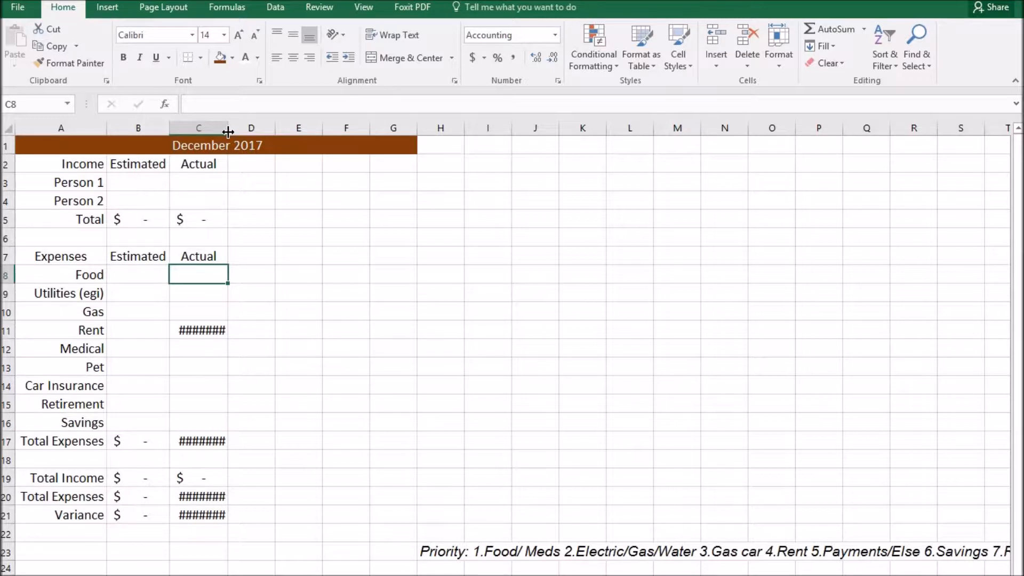
pyautogui.moveTo(228, 131); pyautogui.dragTo(249, 132)
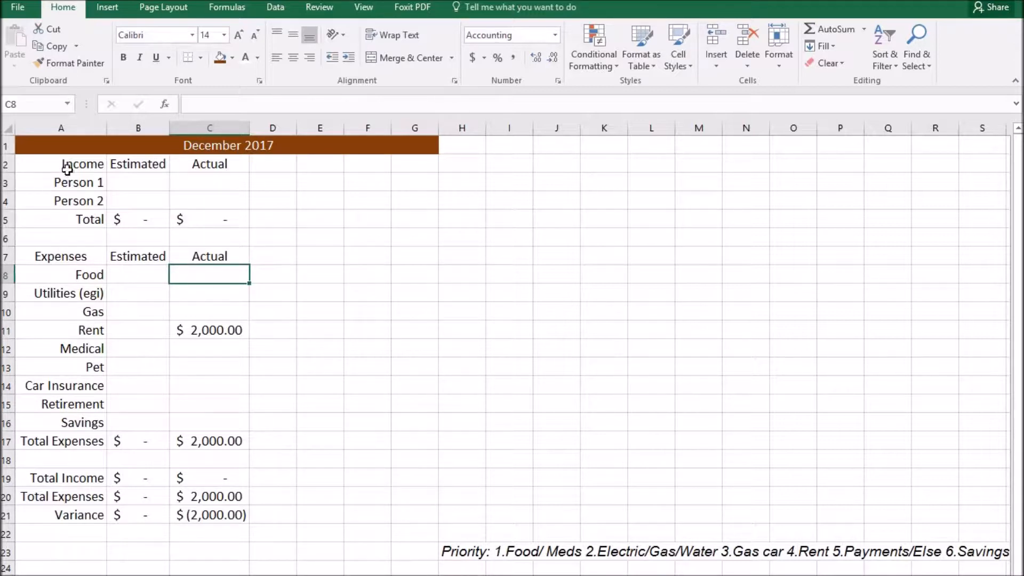
pyautogui.click(65, 162)
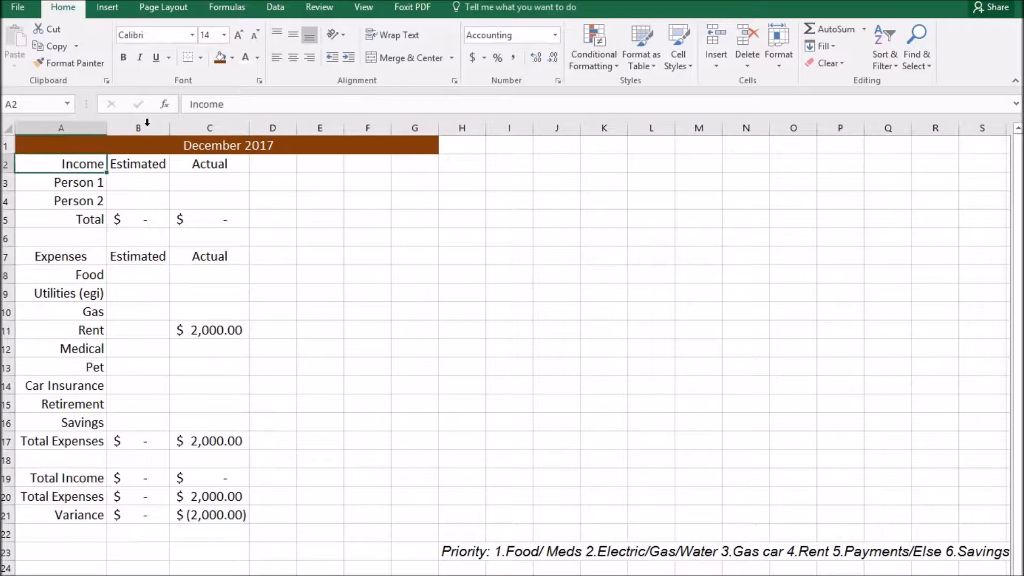
pyautogui.click(189, 103)
pyautogui.write('Month')
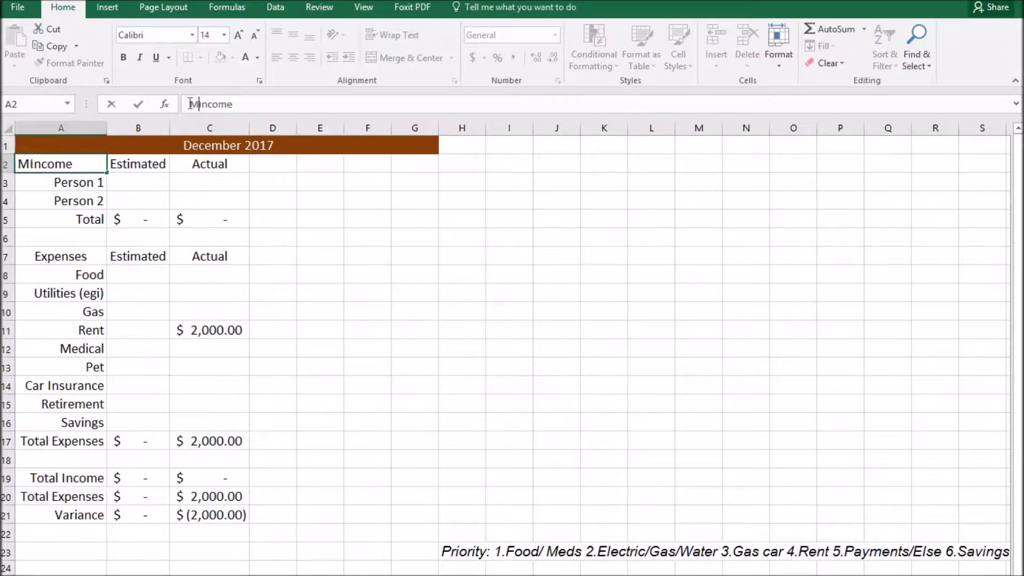
pyautogui.write('ly')
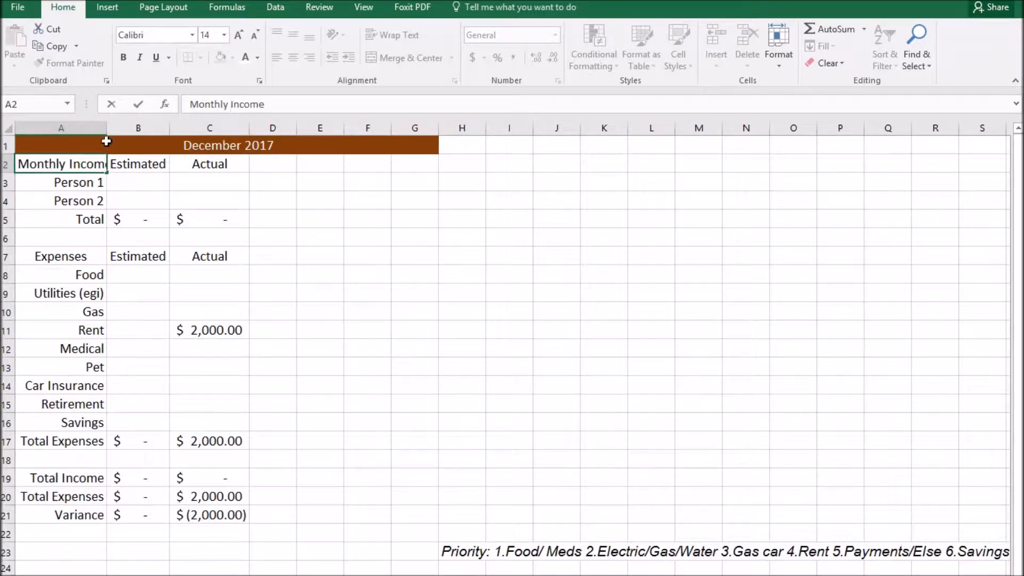
pyautogui.click(107, 127)
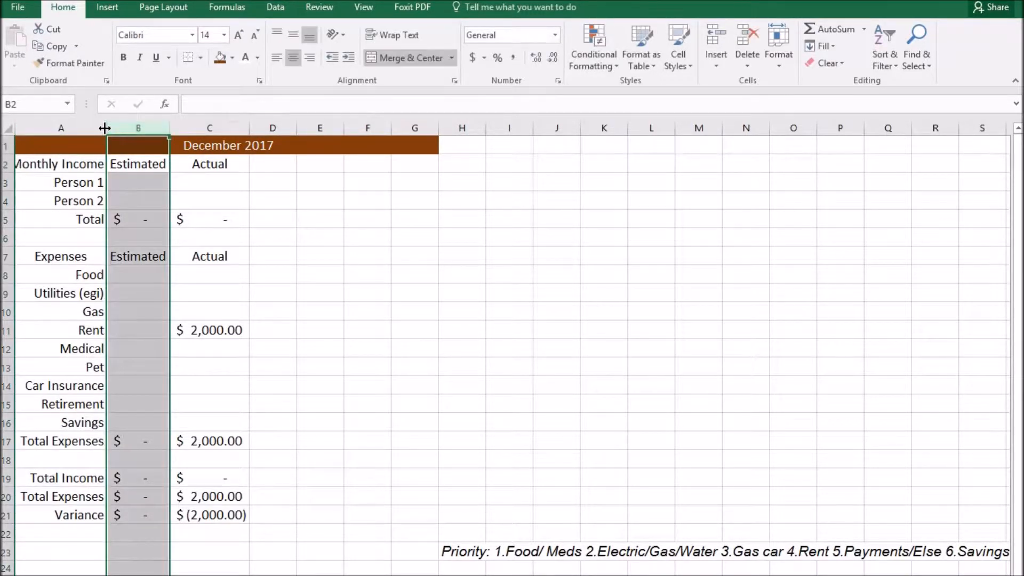
pyautogui.doubleClick(106, 127)
pyautogui.moveTo(105, 165); pyautogui.dragTo(234, 165)
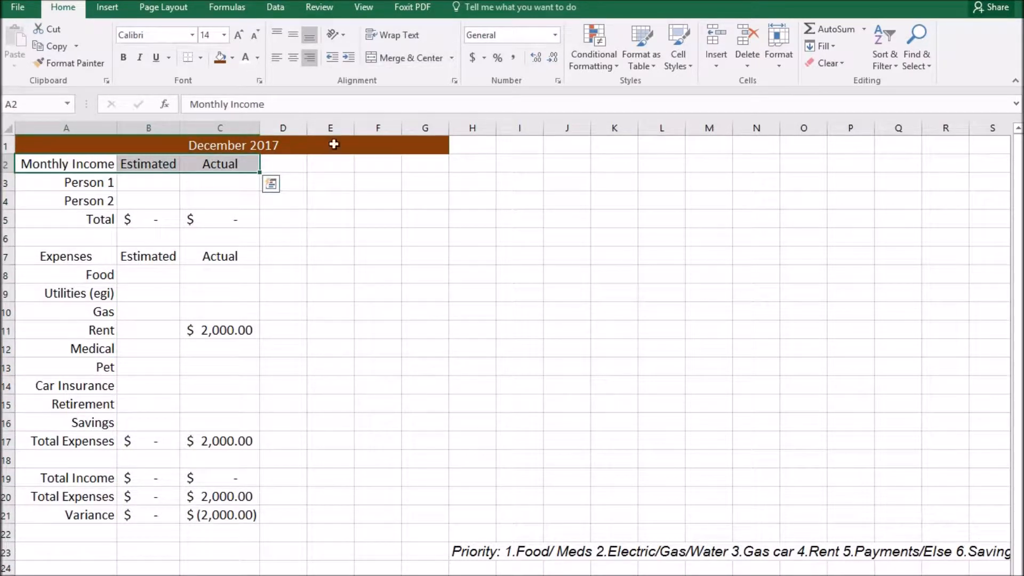
# Fill the income header row A2:C2 grey and select the expenses headers in row 7.
pyautogui.click(233, 58)
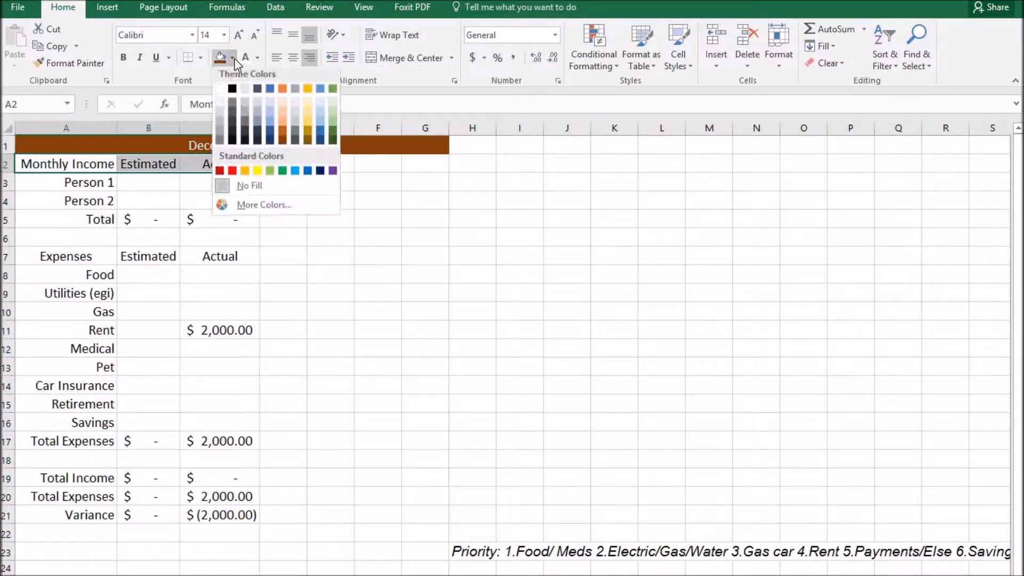
pyautogui.click(220, 122)
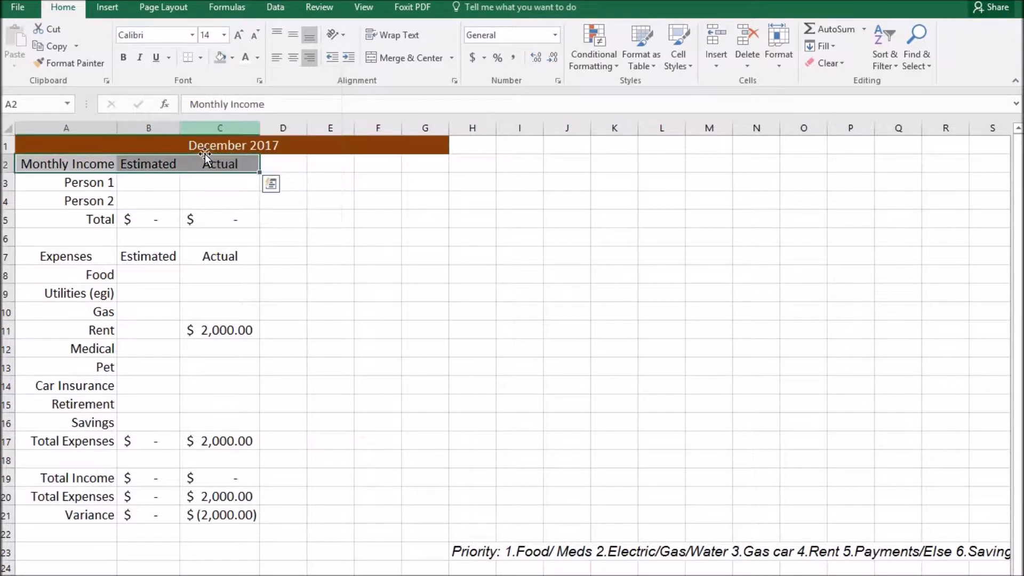
pyautogui.keyDown('ctrl'); pyautogui.click(56, 257); pyautogui.keyUp('ctrl')
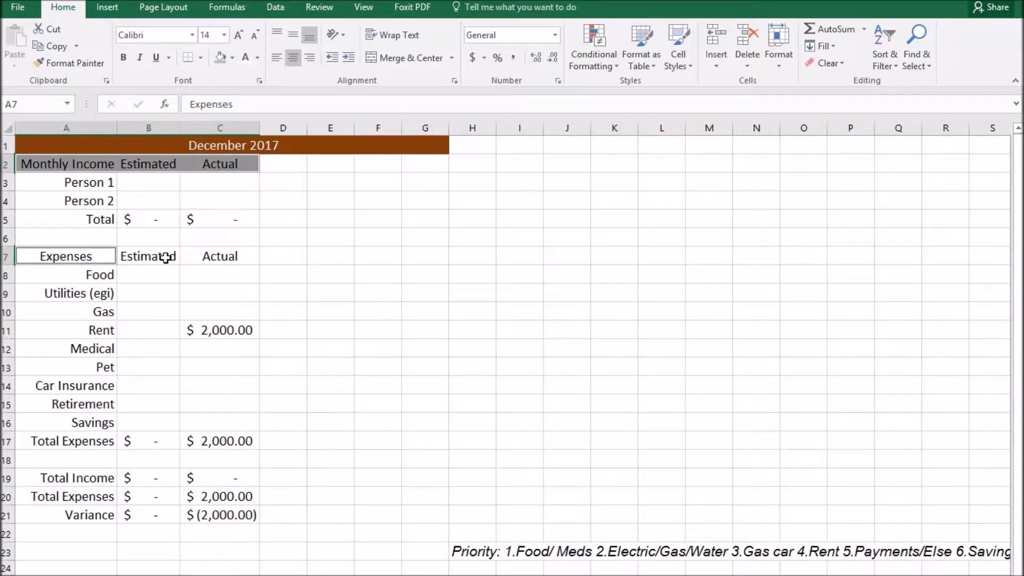
pyautogui.keyDown('ctrl'); pyautogui.click(167, 257); pyautogui.keyUp('ctrl')
pyautogui.keyDown('ctrl'); pyautogui.click(192, 259); pyautogui.keyUp('ctrl')
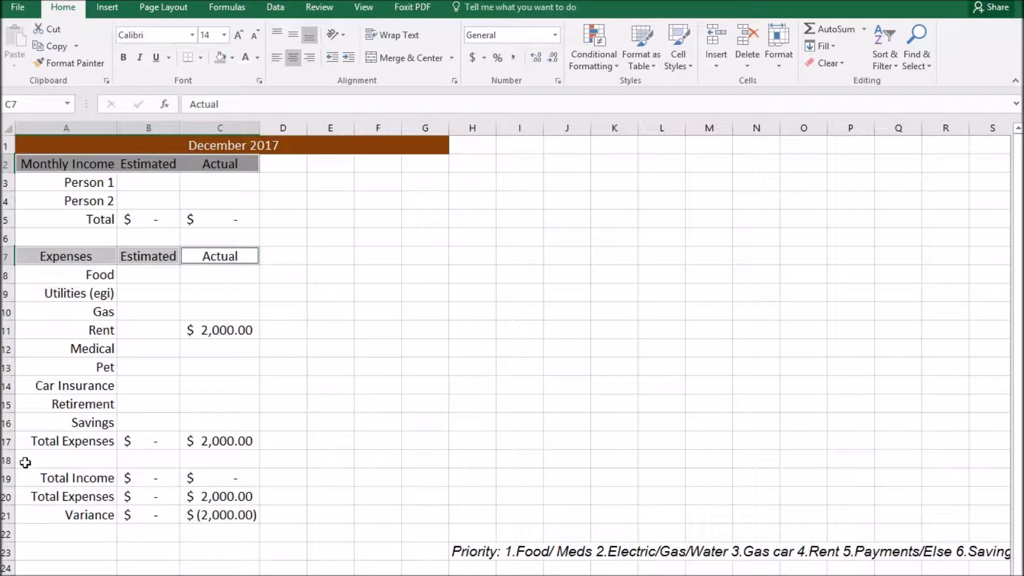
# Shade the blank row A18:C18 dark grey.
pyautogui.moveTo(24, 458); pyautogui.dragTo(217, 464)
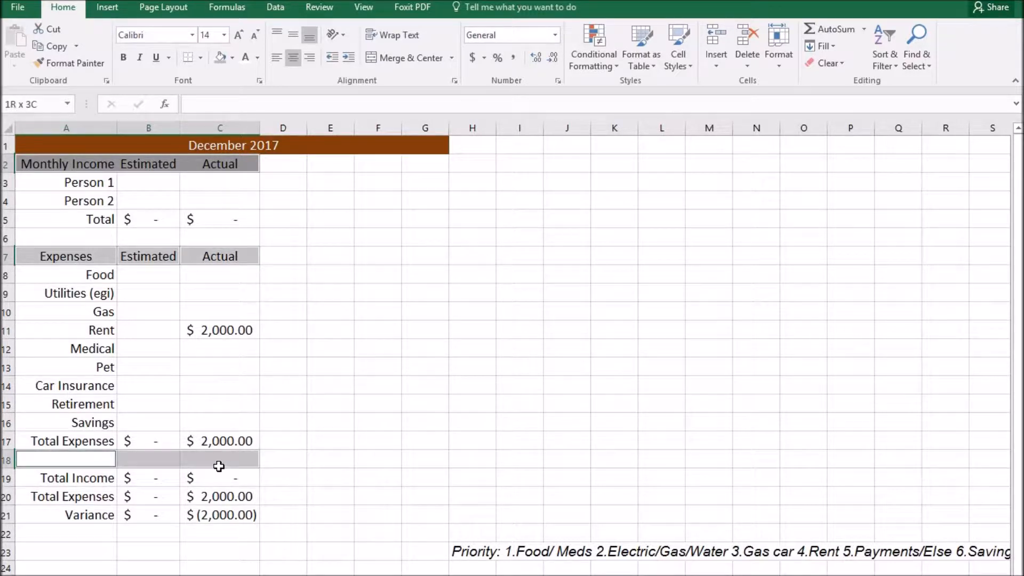
pyautogui.click(219, 57)
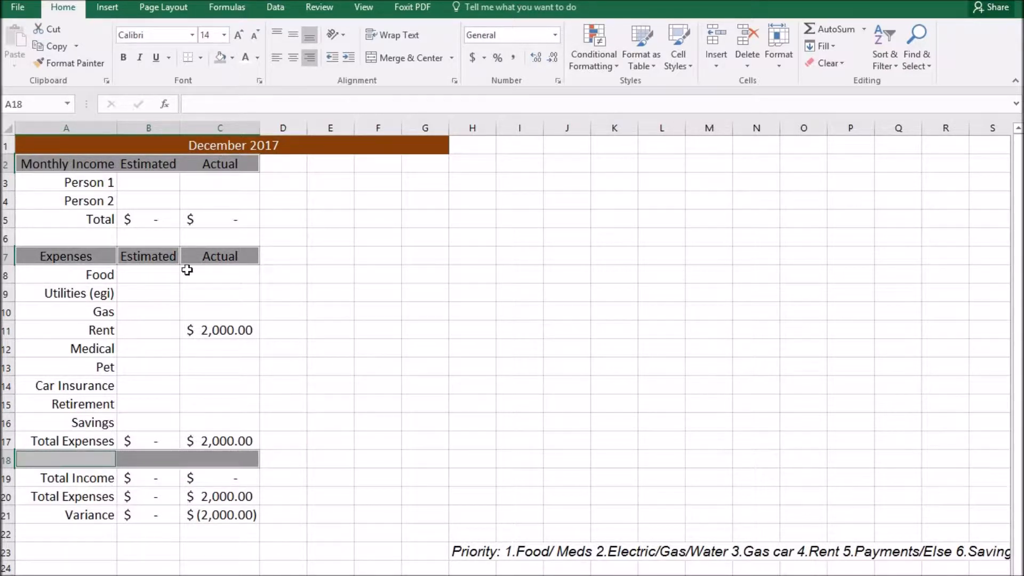
pyautogui.click(296, 474)
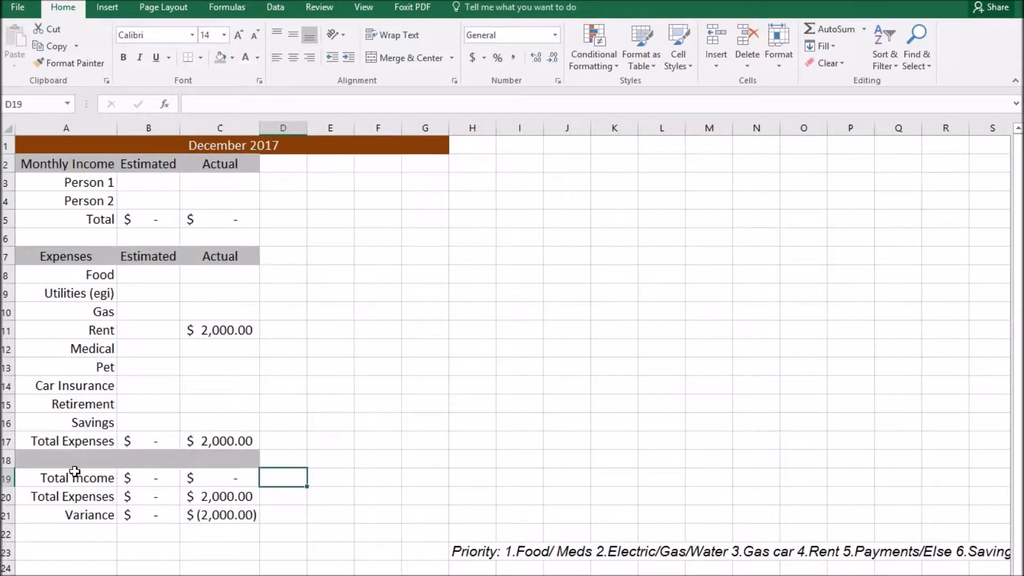
# Insert a blank row above the grey band, undoing an insertion above Total Expenses.
pyautogui.rightClick(7, 441)
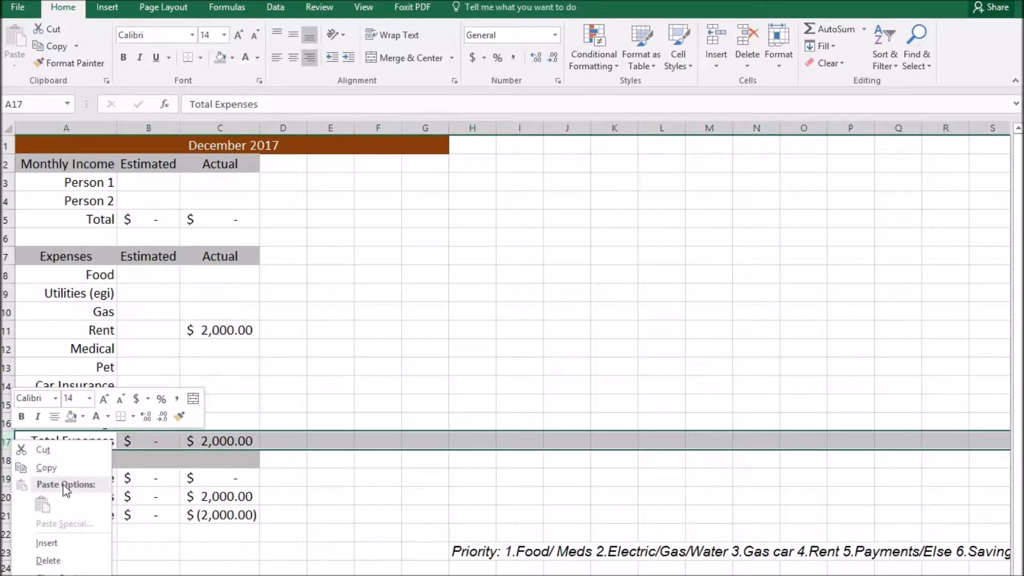
pyautogui.click(64, 543)
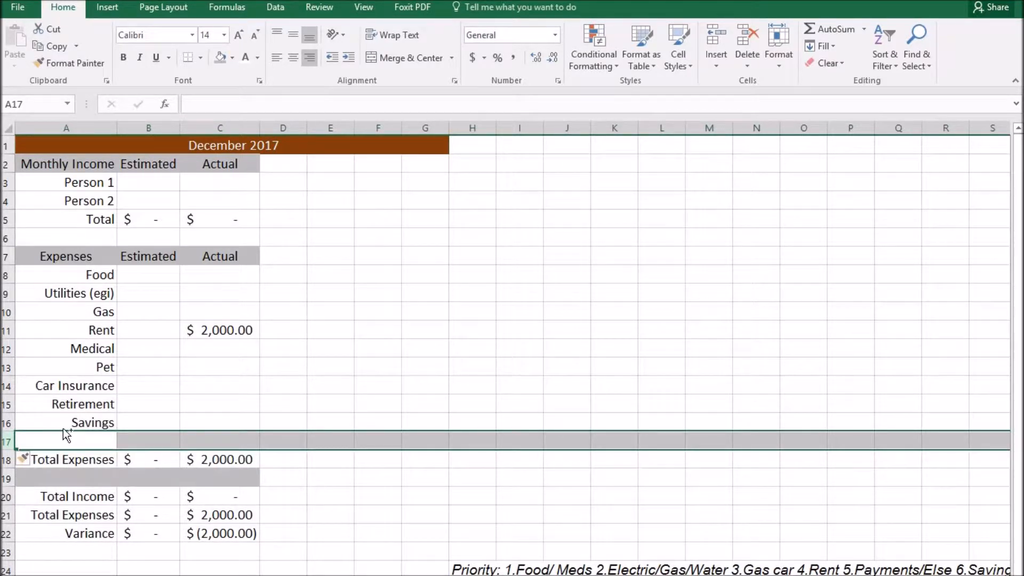
pyautogui.hotkey('ctrl', 'z')
pyautogui.click(7, 459)
pyautogui.rightClick(6, 463)
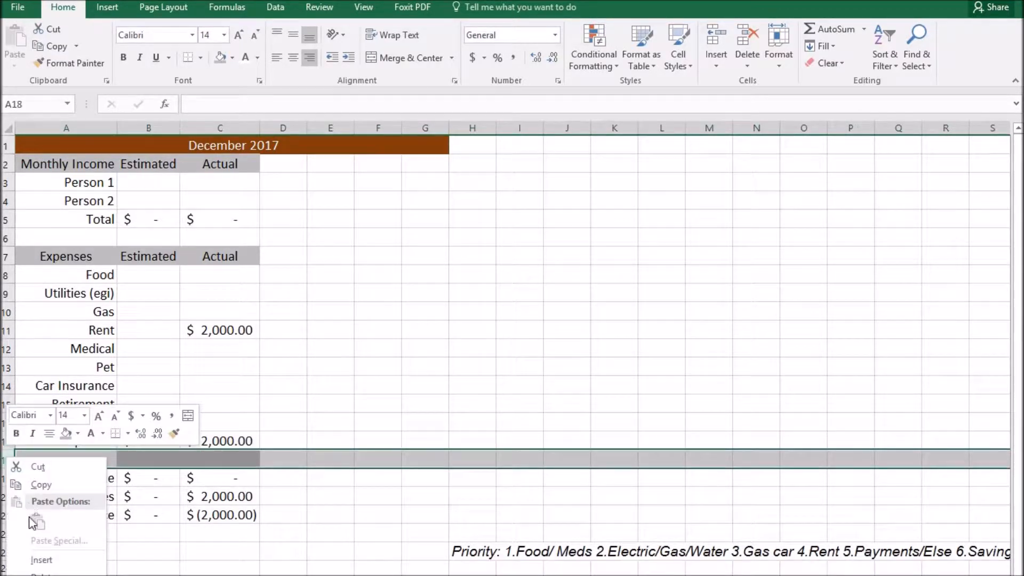
pyautogui.click(40, 557)
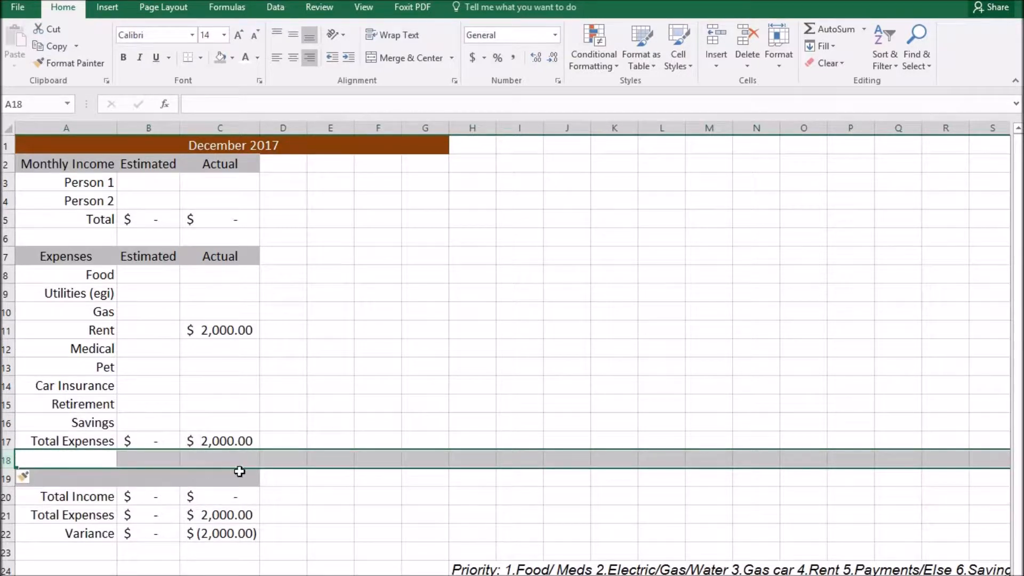
pyautogui.click(263, 501)
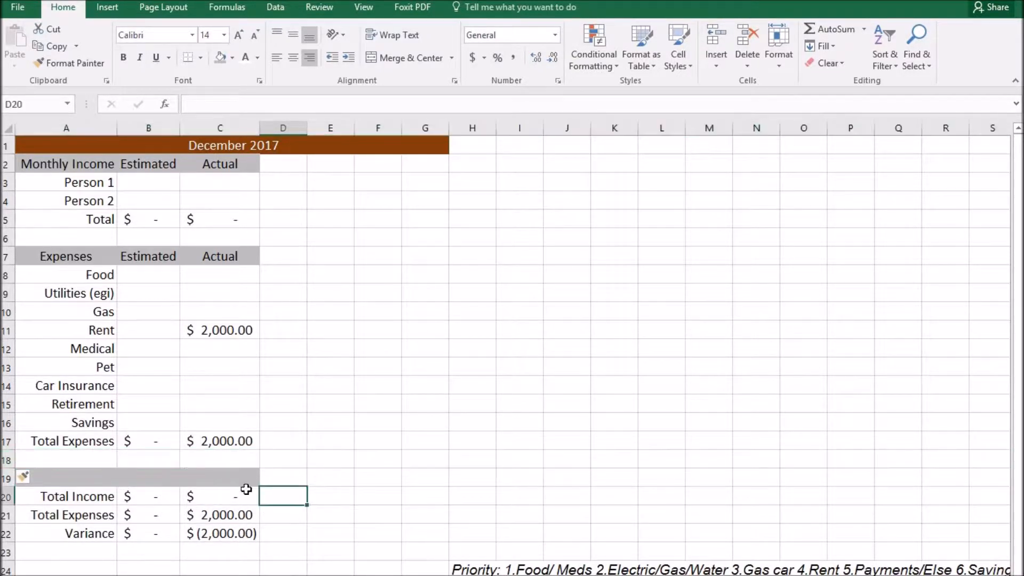
# Label A19 'Results (automatic)'.
pyautogui.click(91, 476)
pyautogui.write('Results')
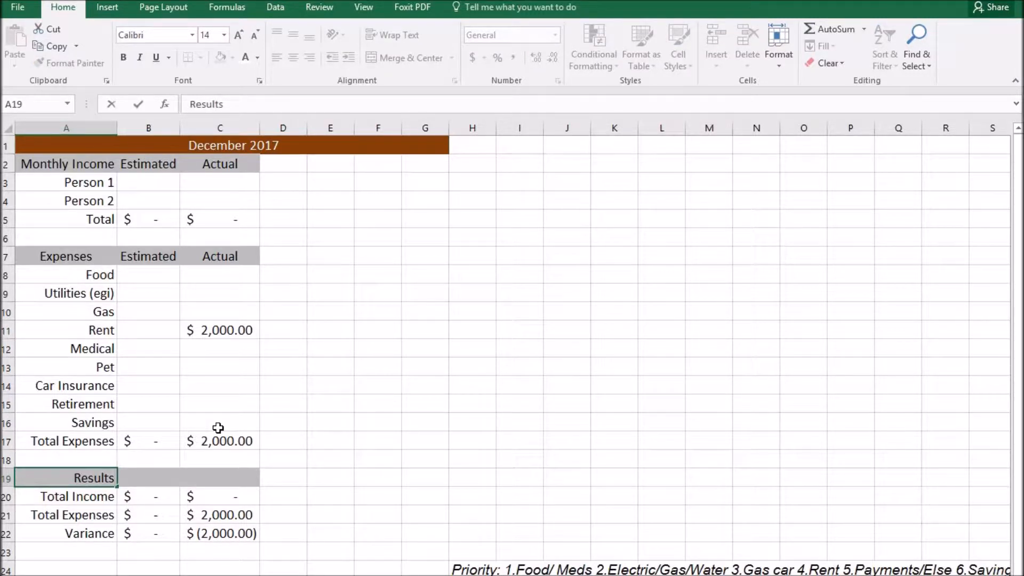
pyautogui.write(' (automati')
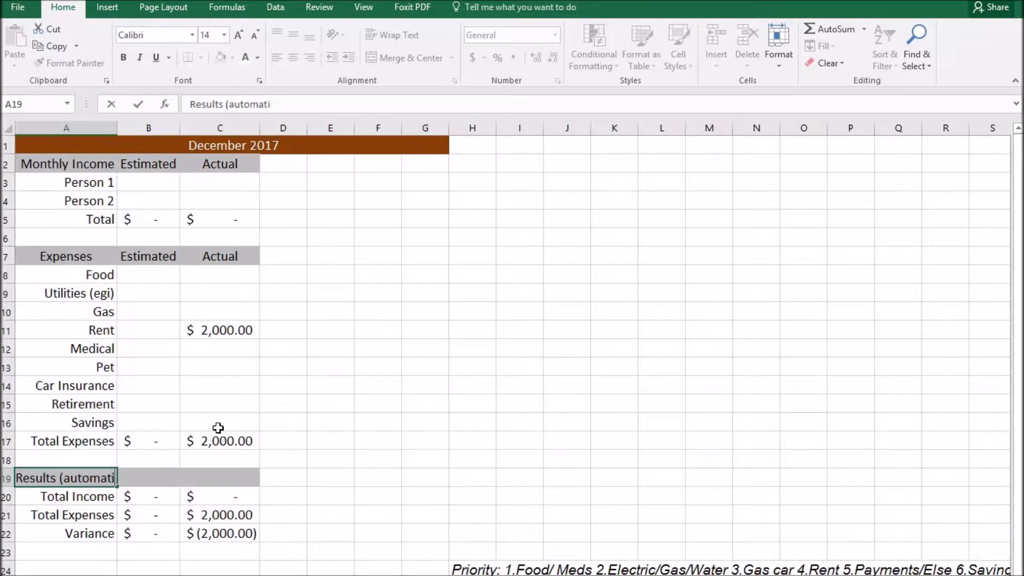
pyautogui.write('cac)')
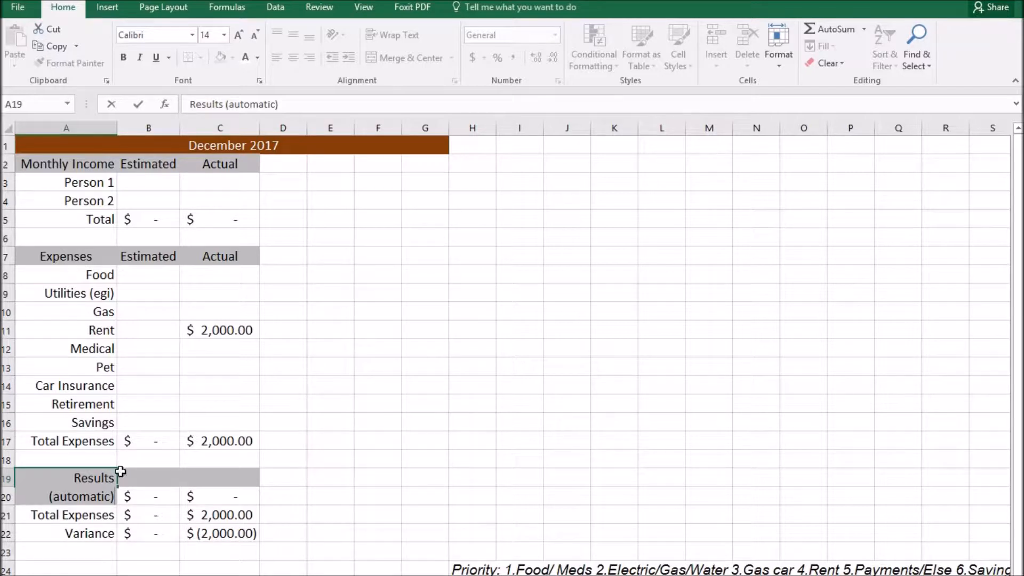
pyautogui.keyDown('shift'); pyautogui.click(213, 477); pyautogui.keyUp('shift')
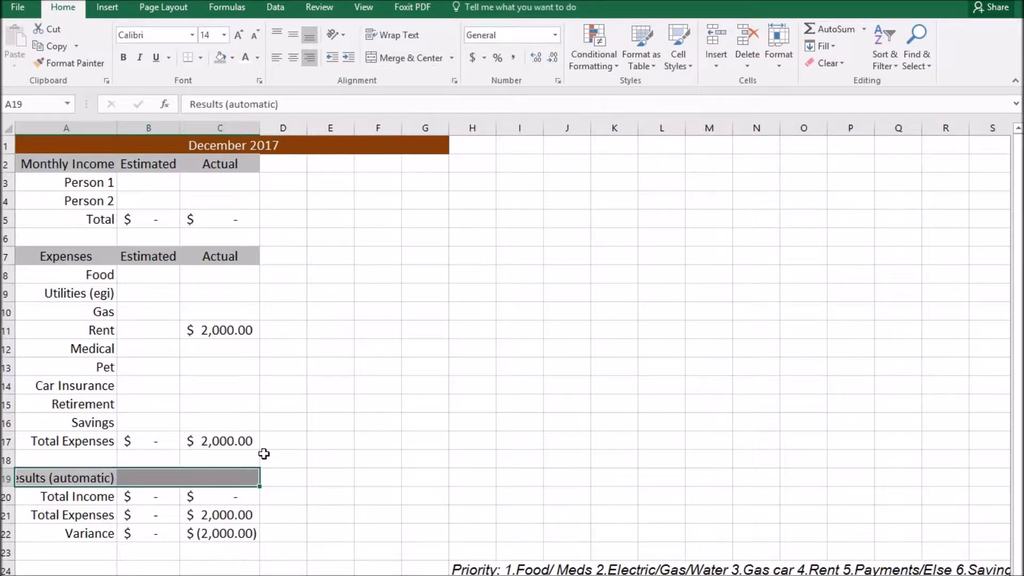
# Merge A19:C19 and left-align the Results (automatic) label.
pyautogui.click(408, 58)
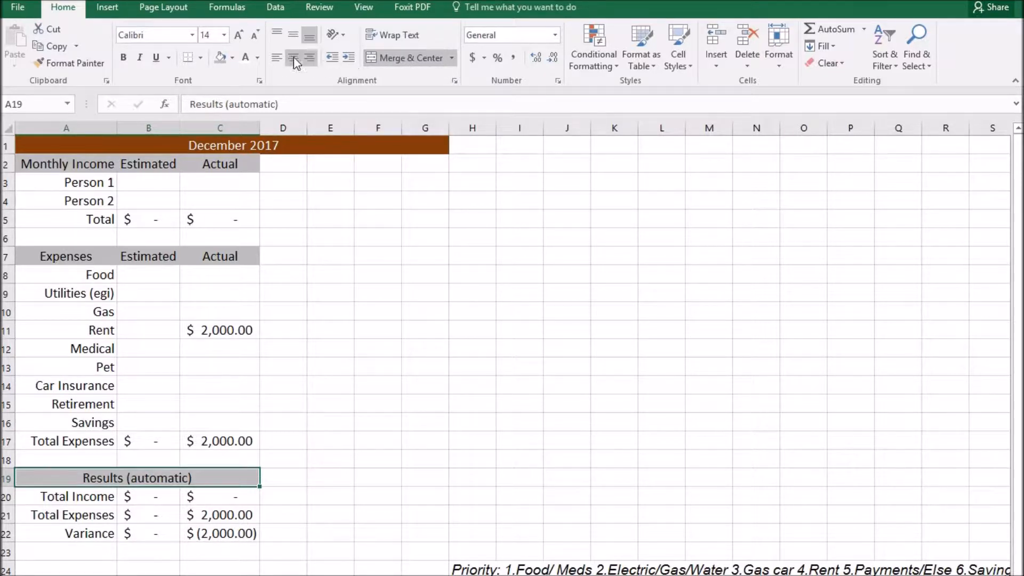
pyautogui.click(277, 58)
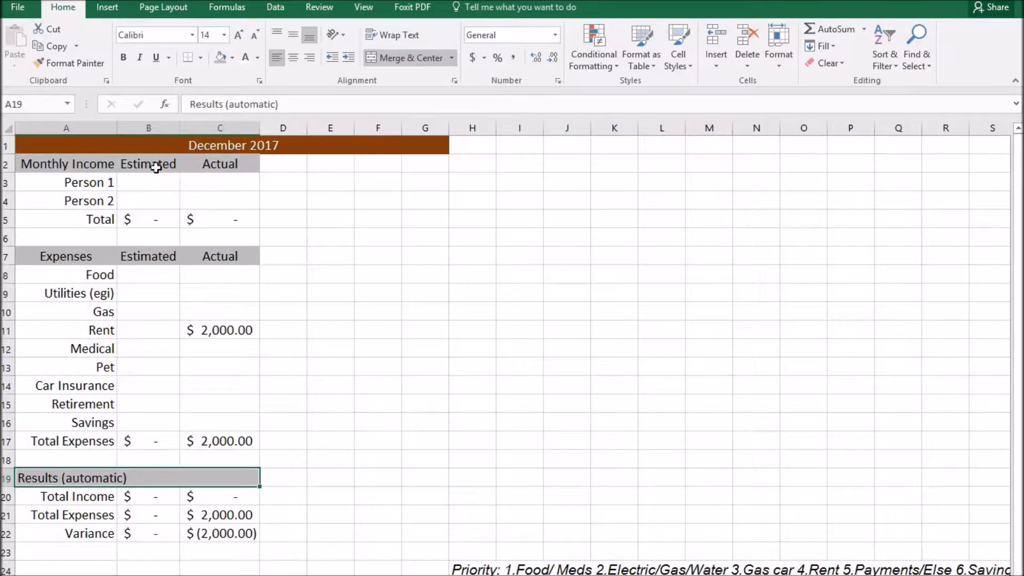
pyautogui.click(226, 259)
pyautogui.click(169, 258)
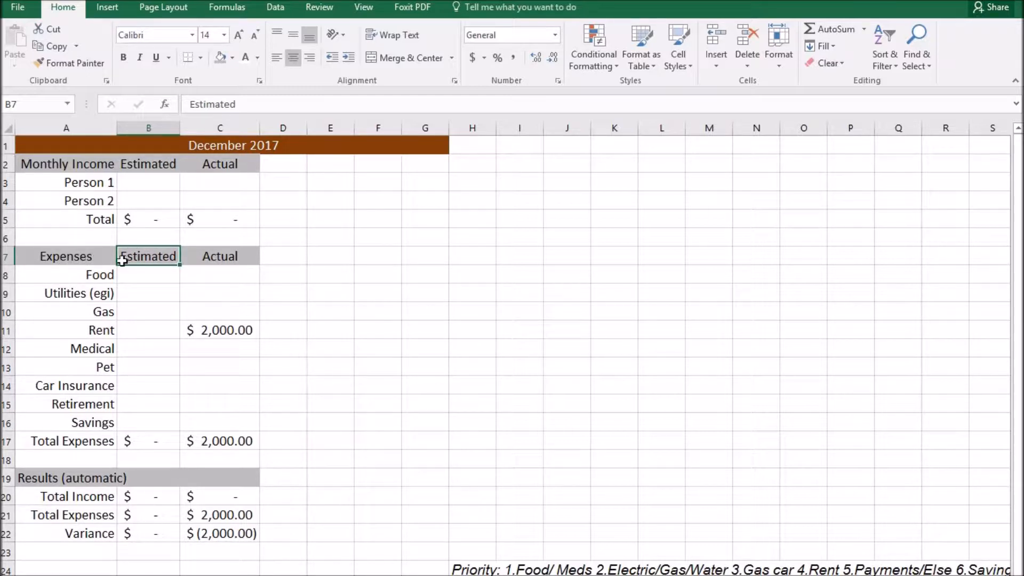
# Rename A7 to 'Monthly Expenses', autofit column A, and check the Variance formula in C22.
pyautogui.click(78, 257)
pyautogui.click(191, 105)
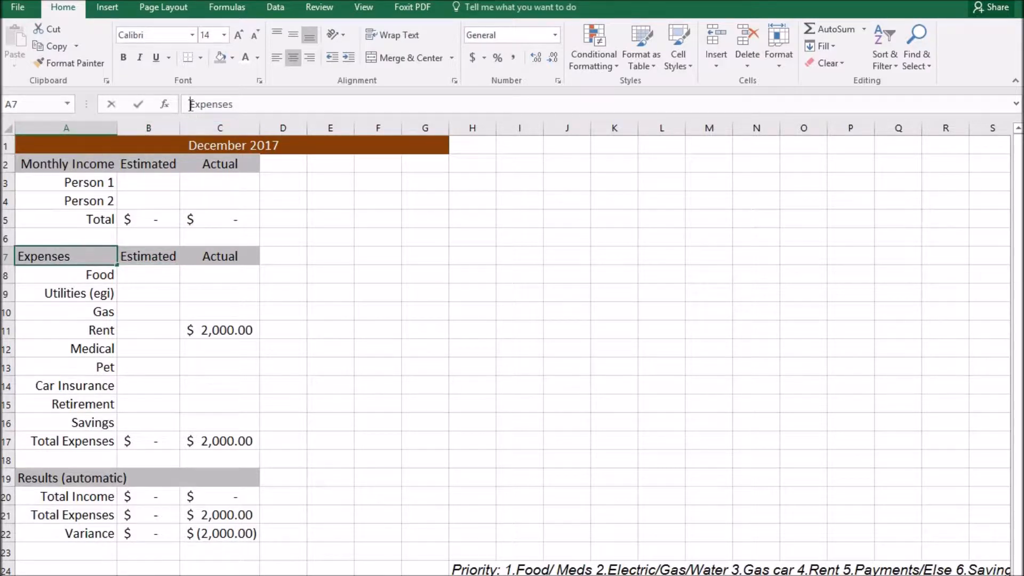
pyautogui.write('Monthly')
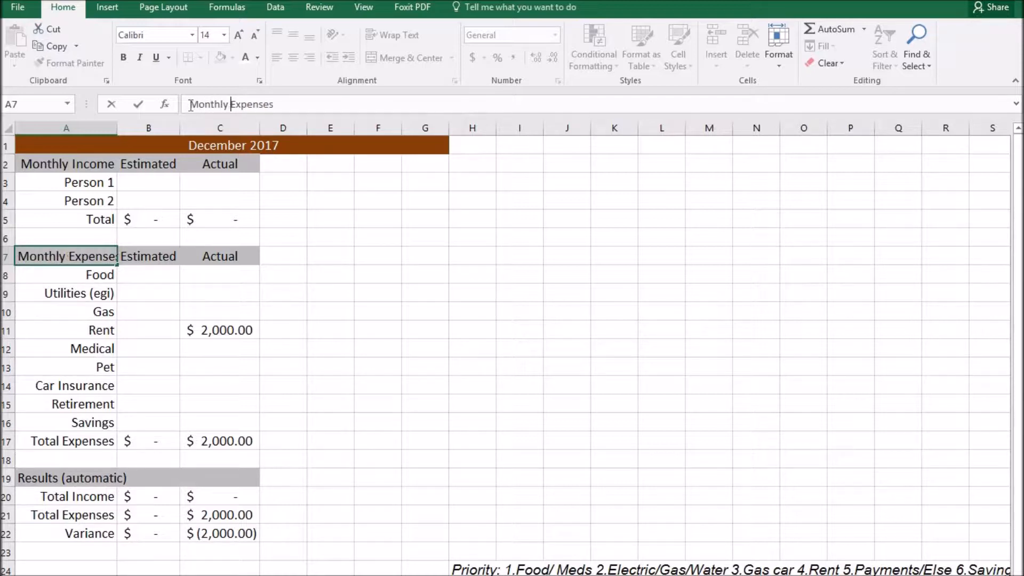
pyautogui.click(115, 127)
pyautogui.doubleClick(117, 128)
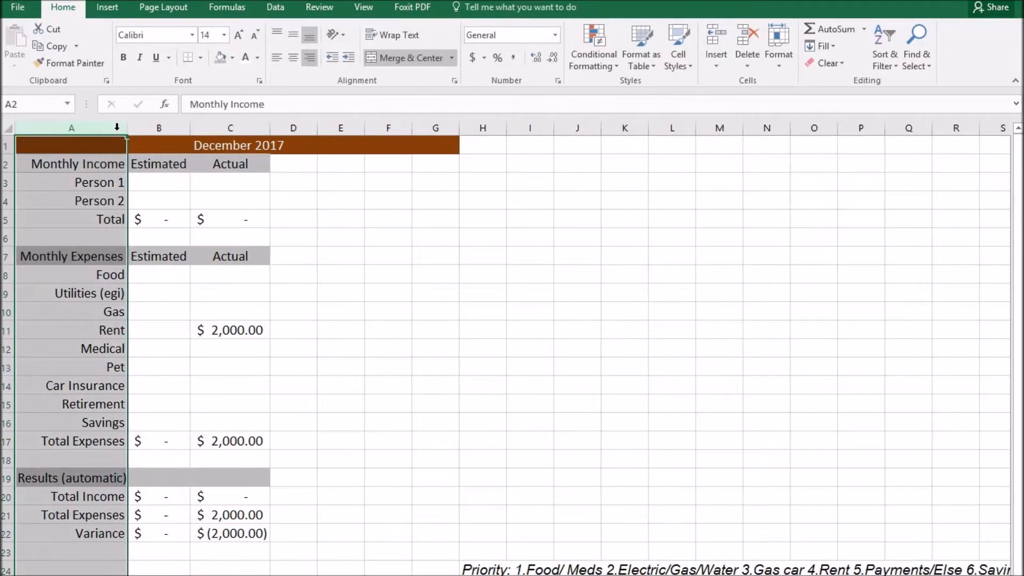
pyautogui.click(118, 505)
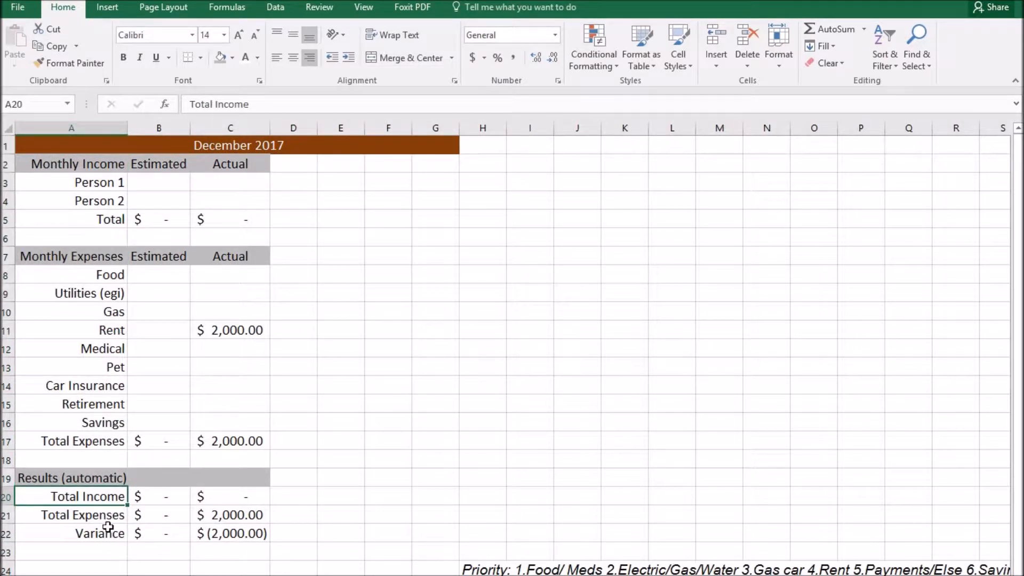
pyautogui.click(237, 535)
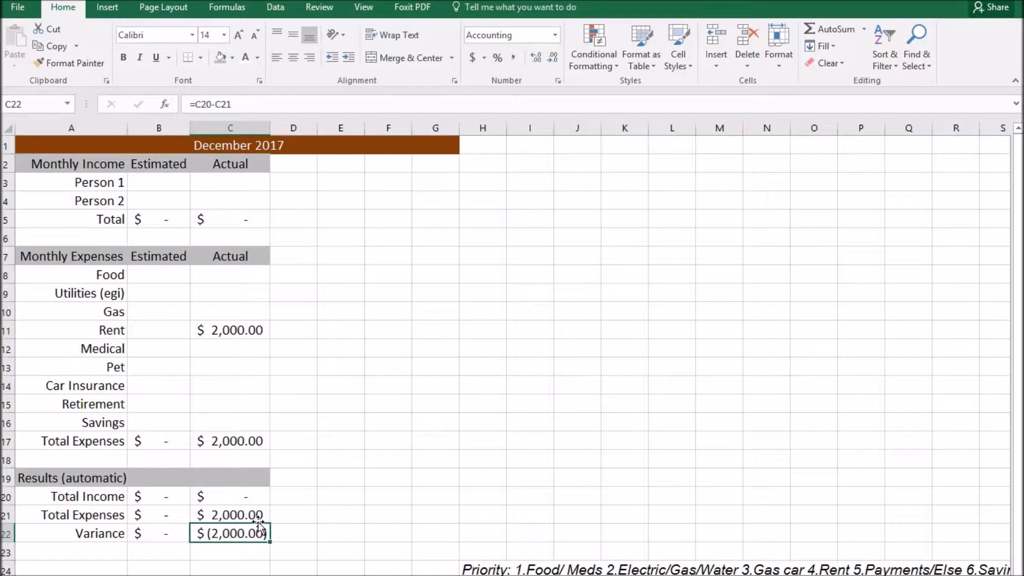
# Enter 'goal = 0' in D22, then select the Retirement and Savings rows 15–16.
pyautogui.click(286, 534)
pyautogui.write('goal = 0')
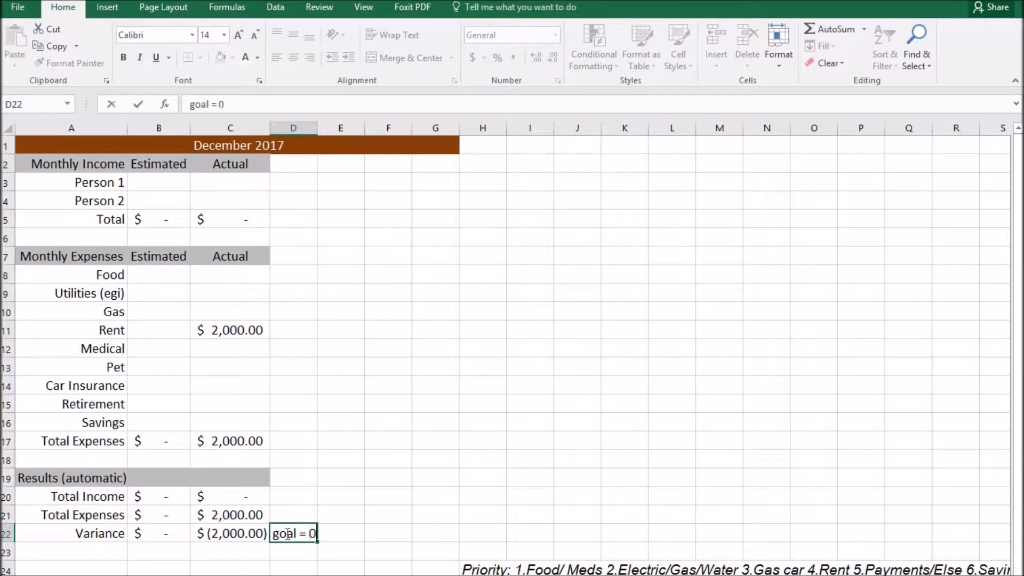
pyautogui.press('Return')
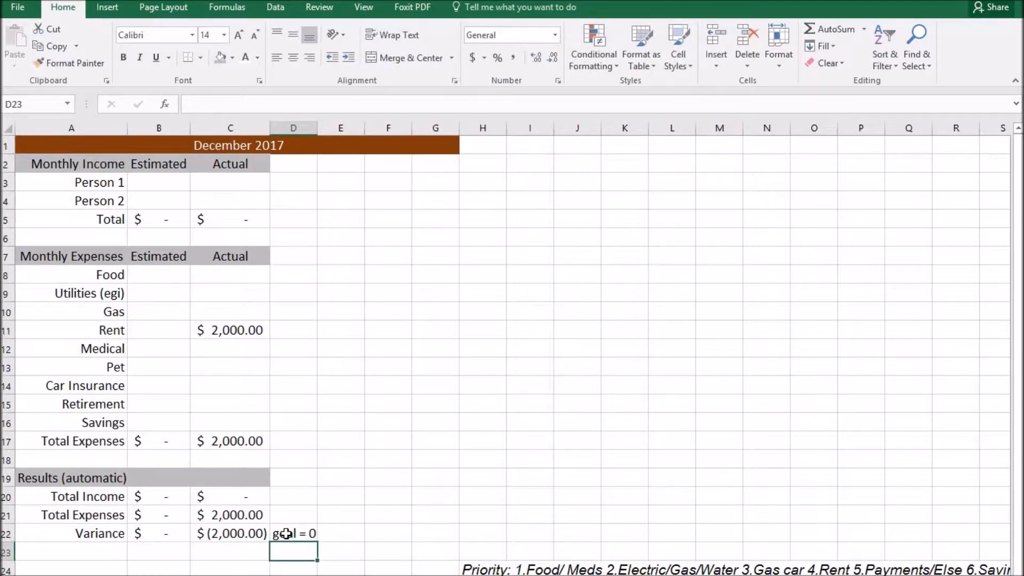
pyautogui.click(234, 534)
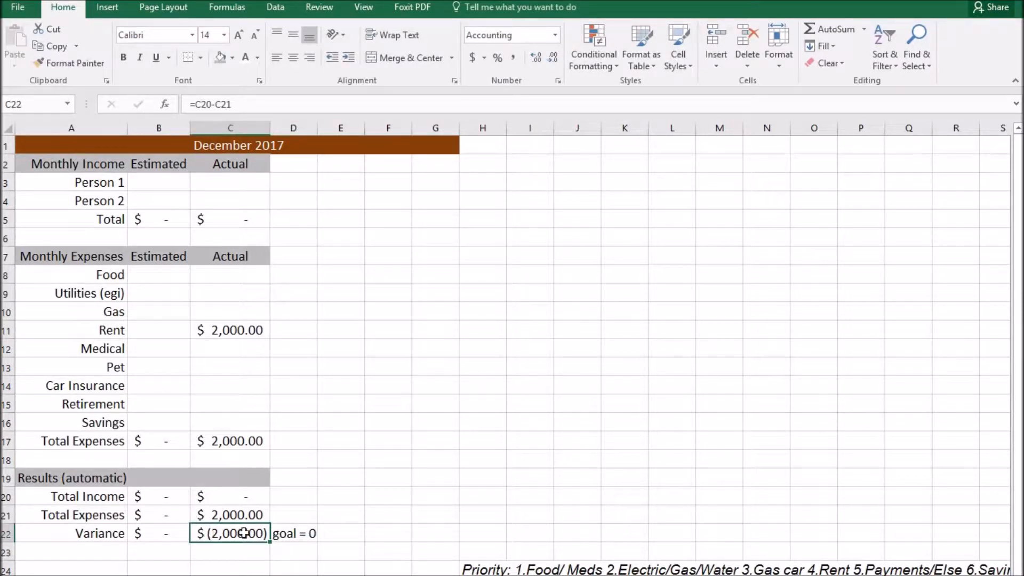
pyautogui.moveTo(85, 421); pyautogui.dragTo(223, 421)
pyautogui.moveTo(33, 400); pyautogui.dragTo(238, 420)
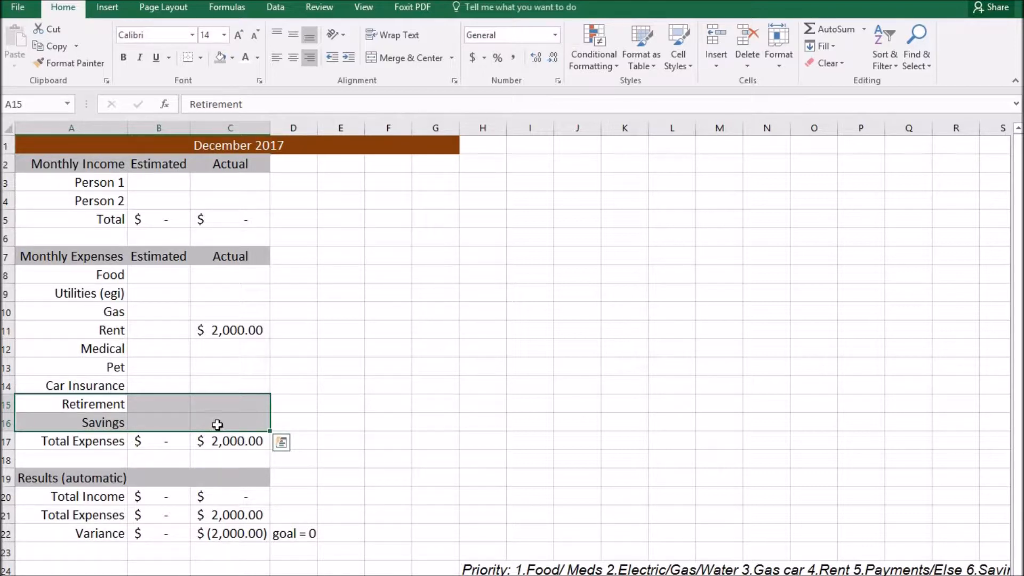
pyautogui.click(233, 404)
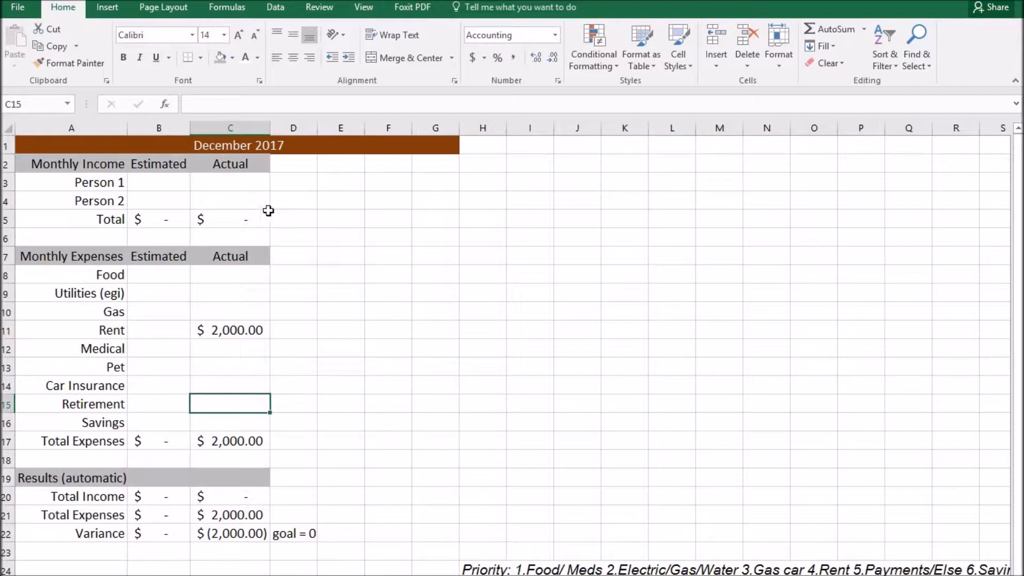
pyautogui.moveTo(228, 183); pyautogui.dragTo(229, 199)
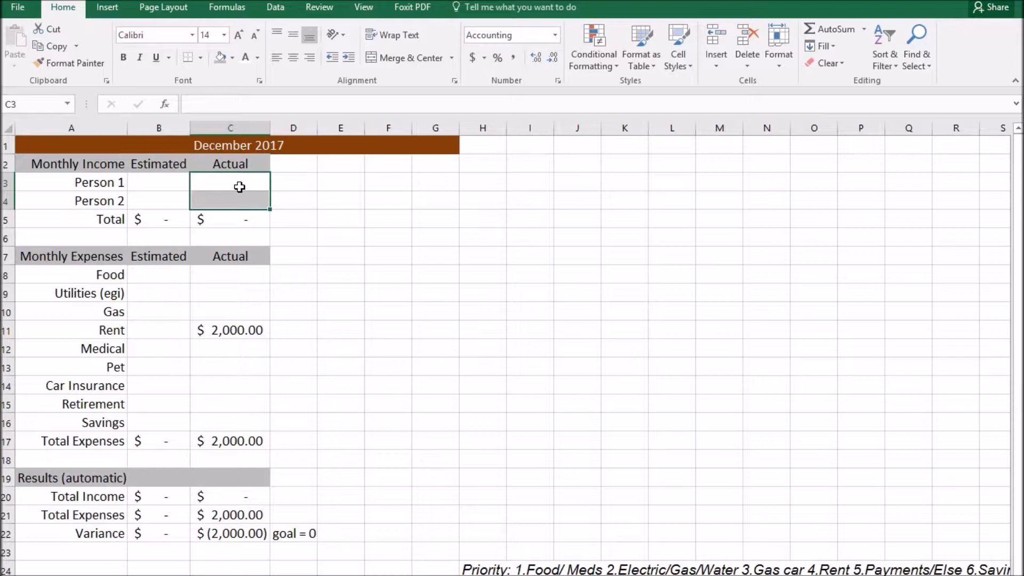
pyautogui.click(229, 407)
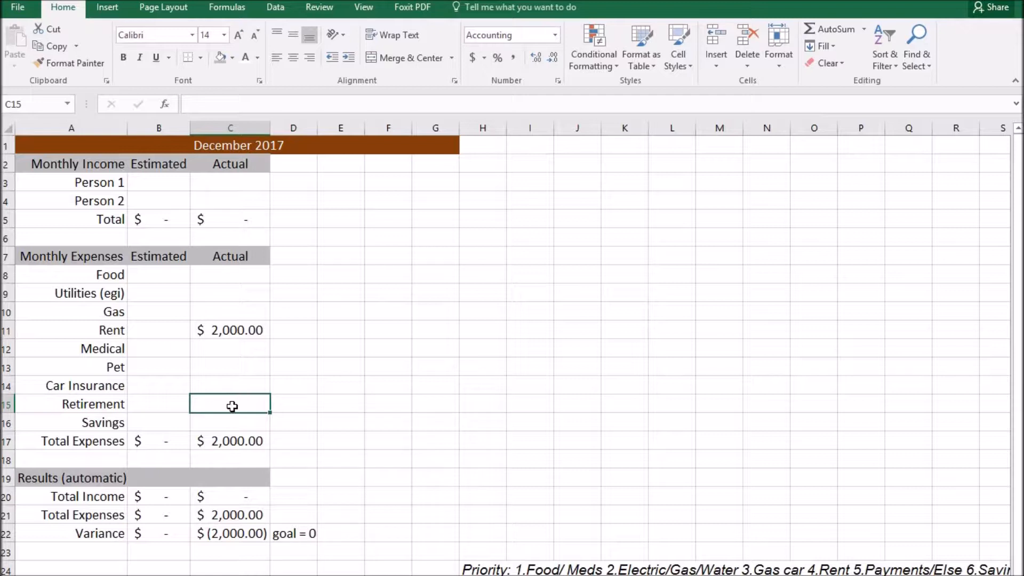
pyautogui.click(240, 422)
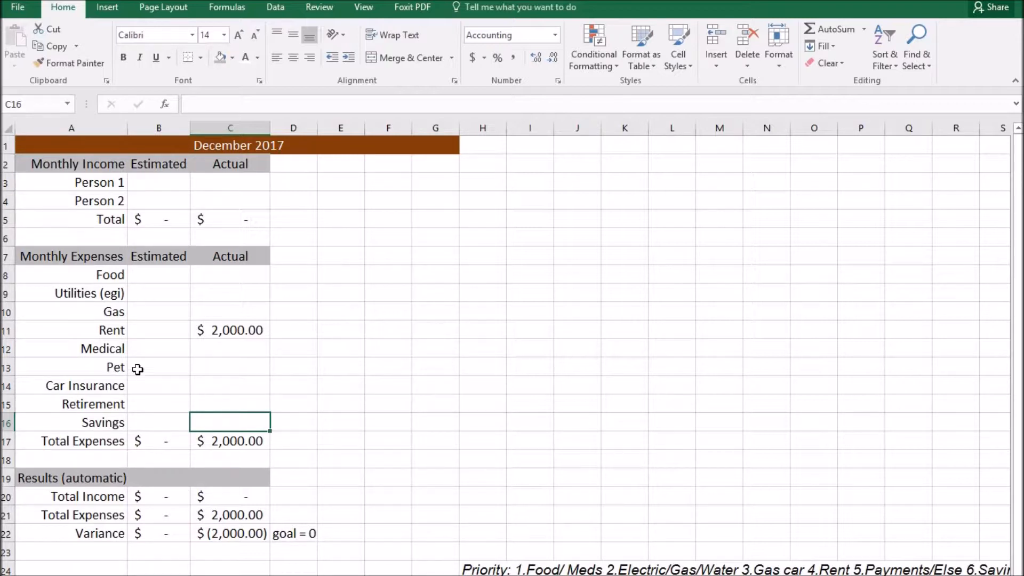
pyautogui.click(118, 367)
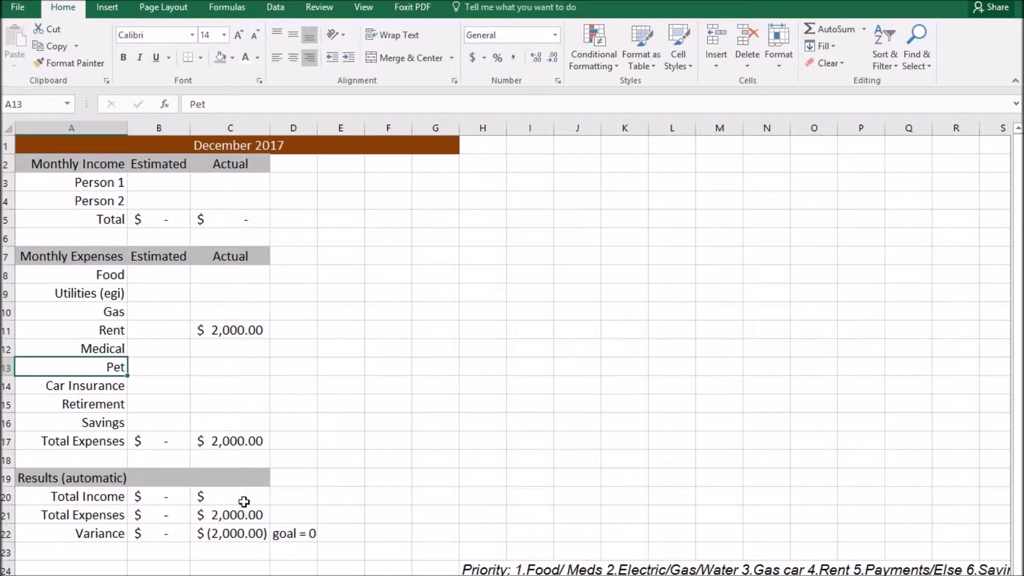
pyautogui.moveTo(244, 502); pyautogui.dragTo(238, 532)
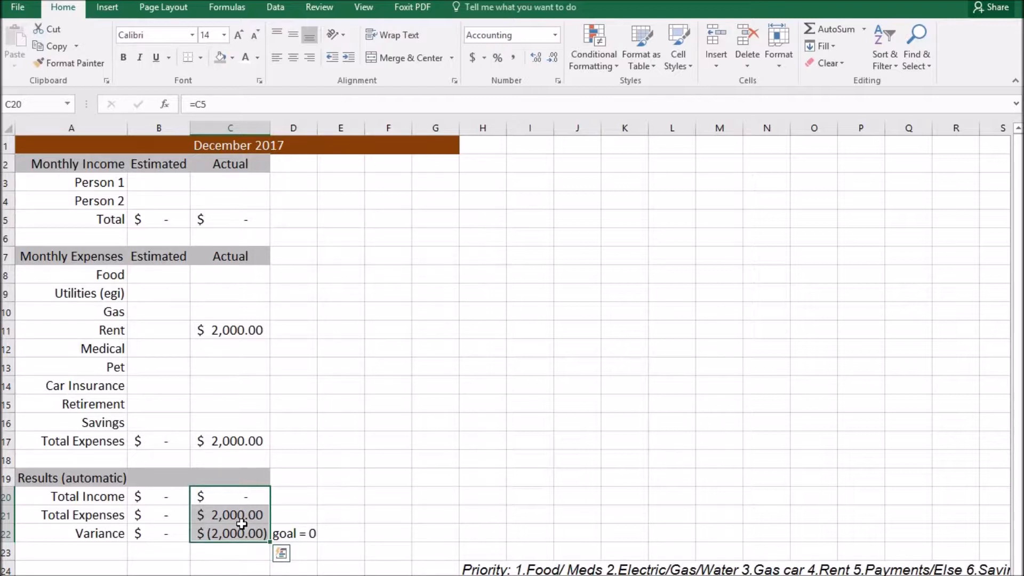
# Select both Variance results in B22:C22.
pyautogui.click(214, 534)
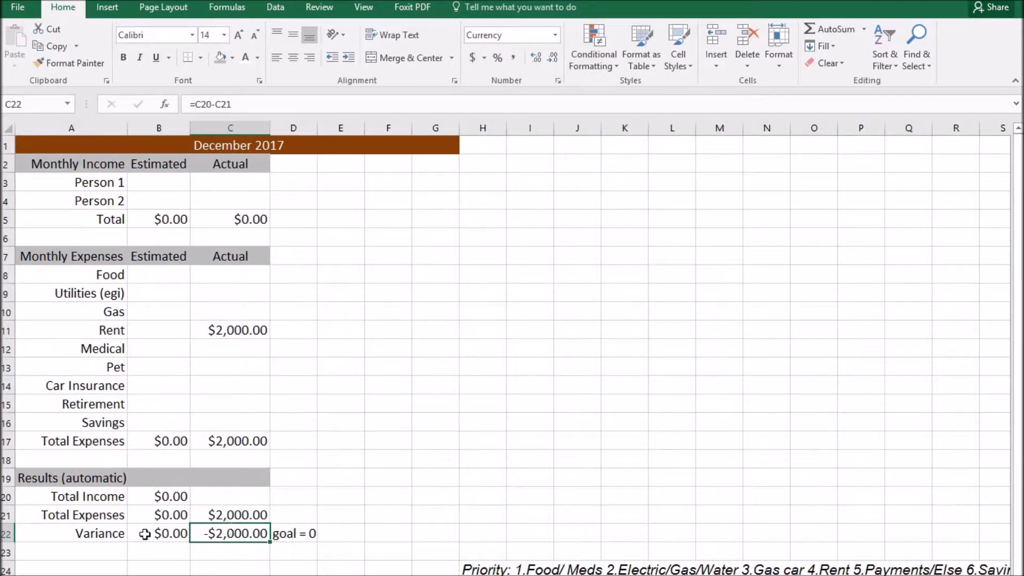
pyautogui.moveTo(205, 533); pyautogui.dragTo(151, 533)
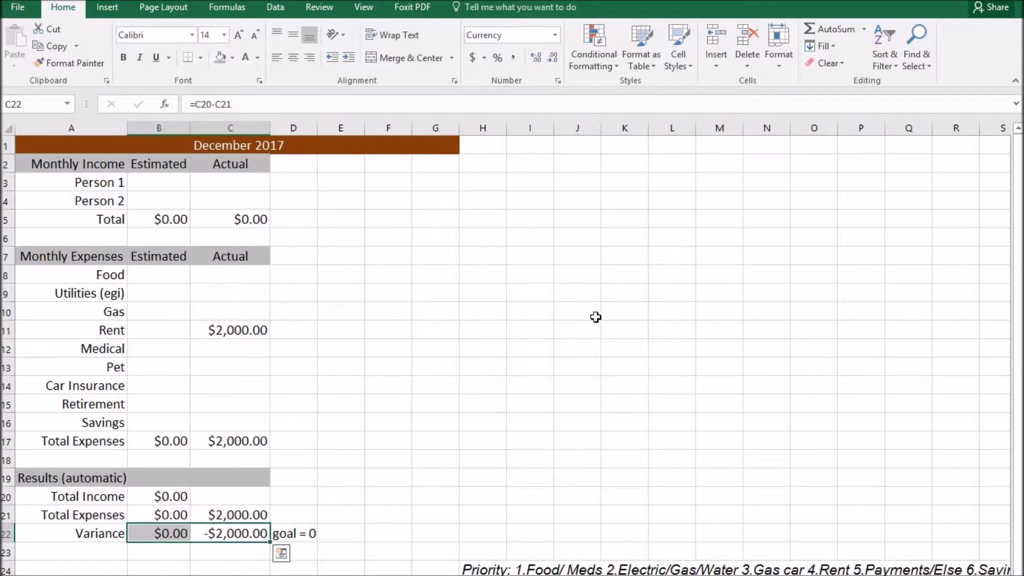
# Create a new rule formatting all Variance cells by their values as a 3-Color Scale.
pyautogui.click(592, 62)
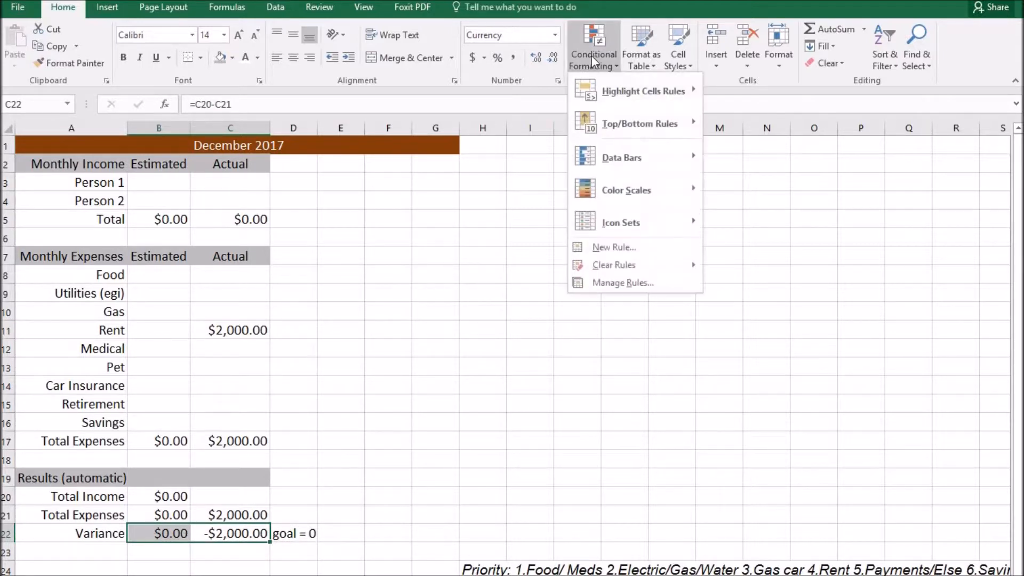
pyautogui.click(613, 246)
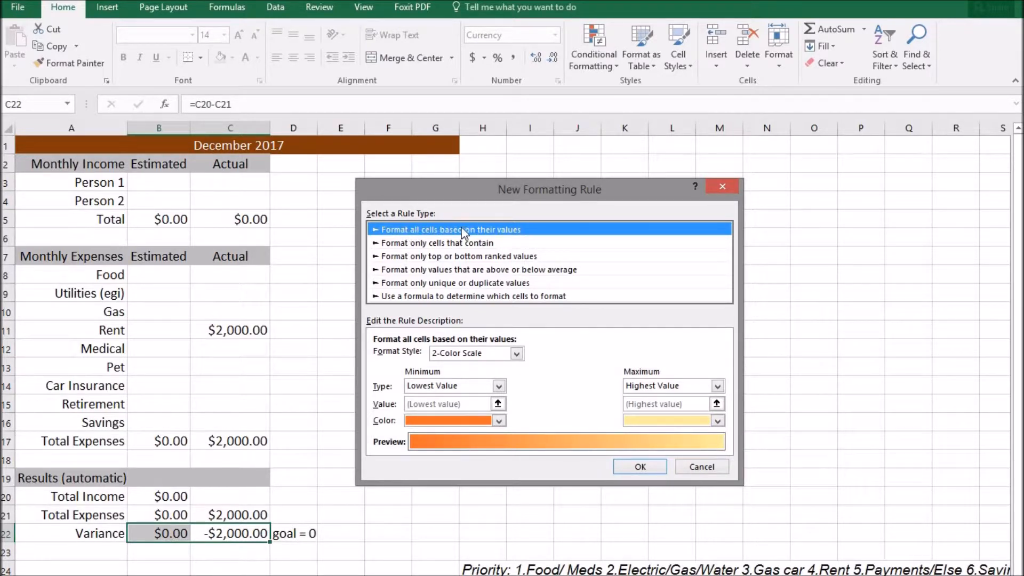
pyautogui.click(465, 297)
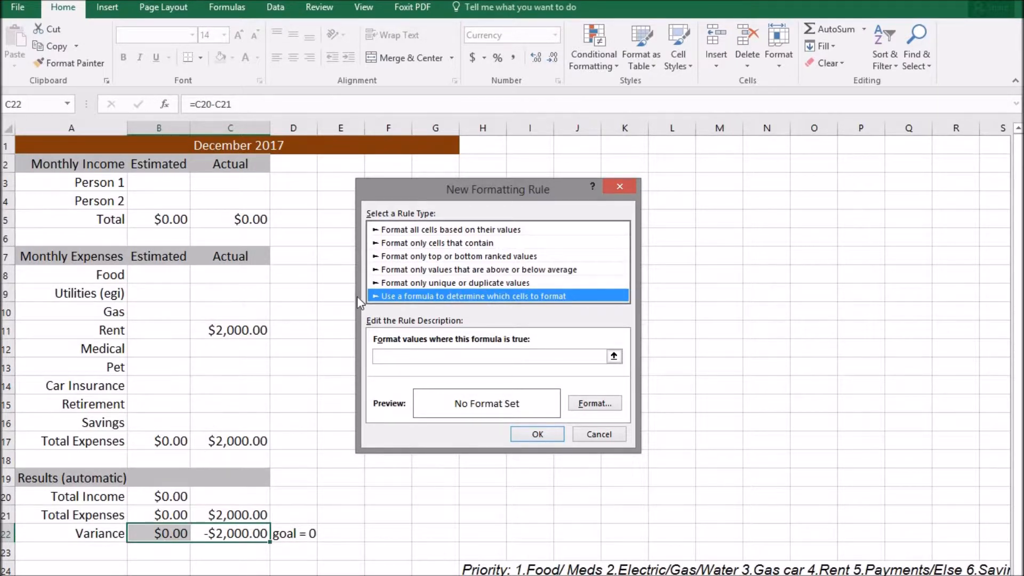
pyautogui.click(445, 230)
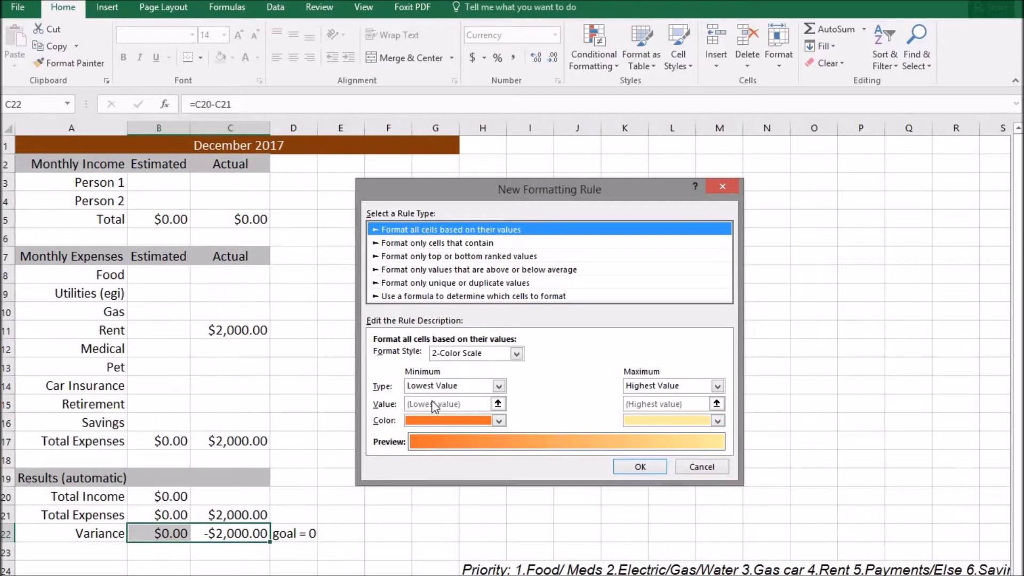
pyautogui.click(462, 353)
pyautogui.click(463, 379)
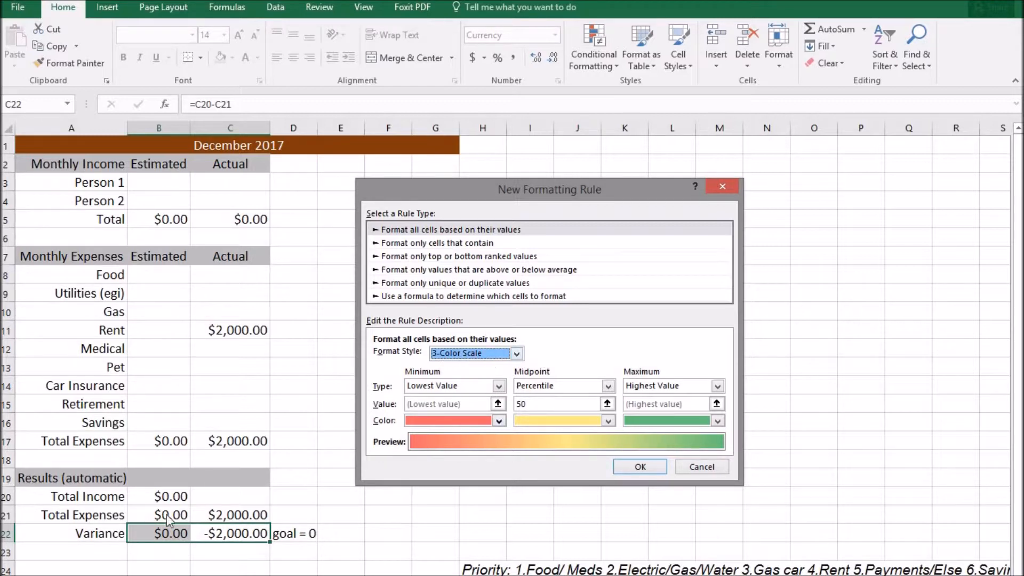
# Switch the Minimum, Midpoint and Maximum types of the 3-color scale to Number.
pyautogui.click(467, 387)
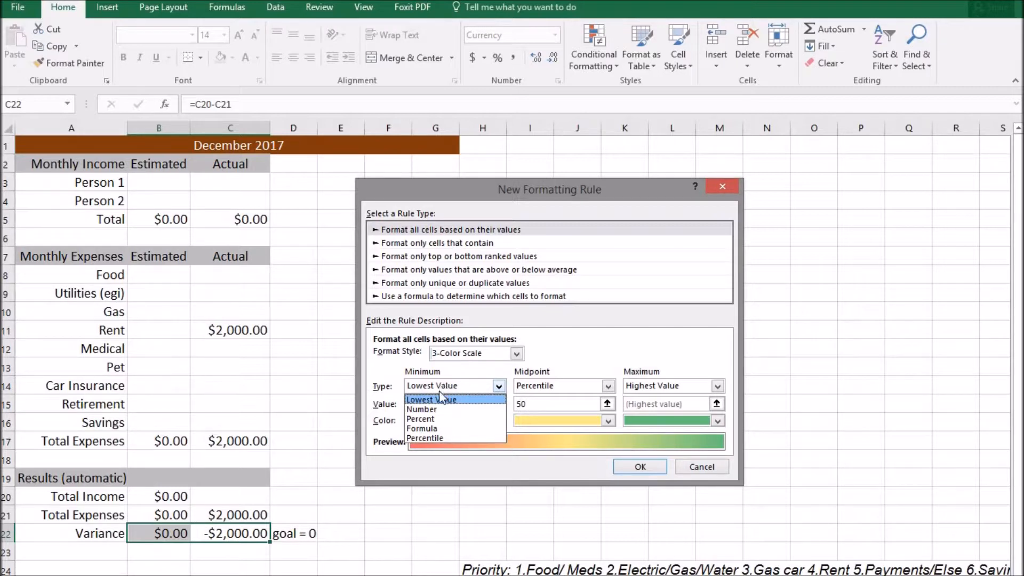
pyautogui.click(432, 411)
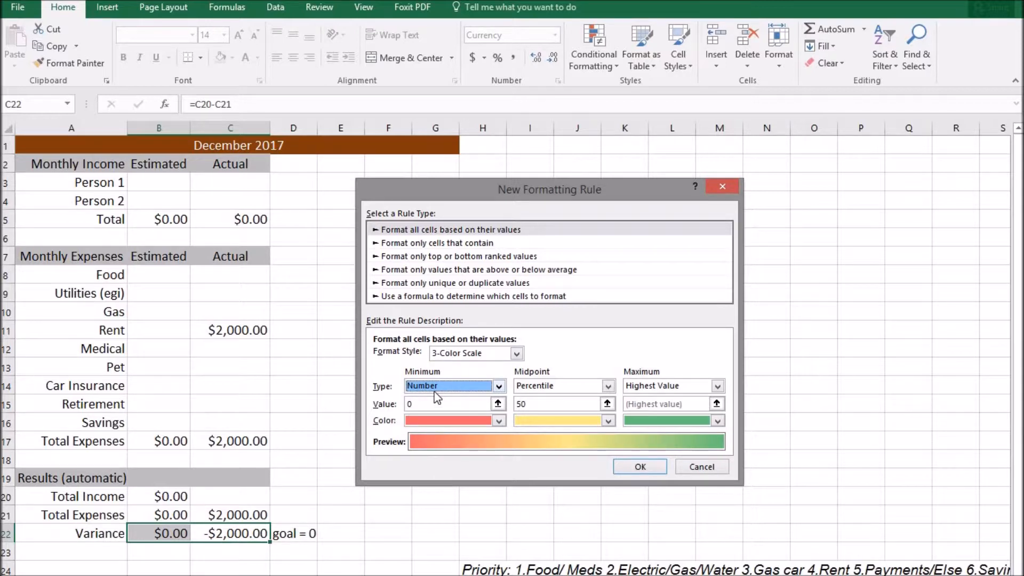
pyautogui.click(417, 405)
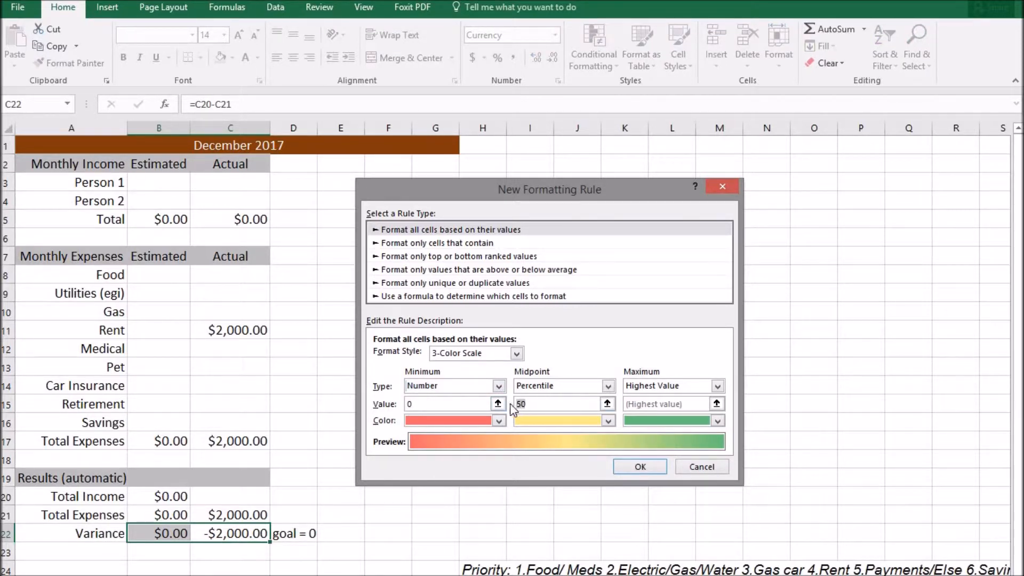
pyautogui.click(607, 385)
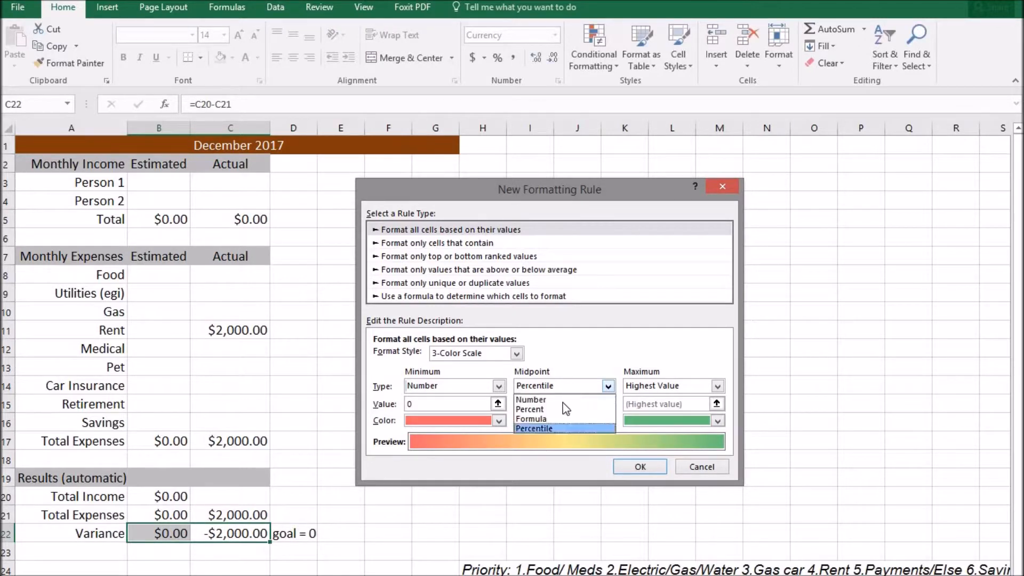
pyautogui.click(596, 396)
pyautogui.click(673, 385)
pyautogui.click(653, 402)
pyautogui.click(653, 402)
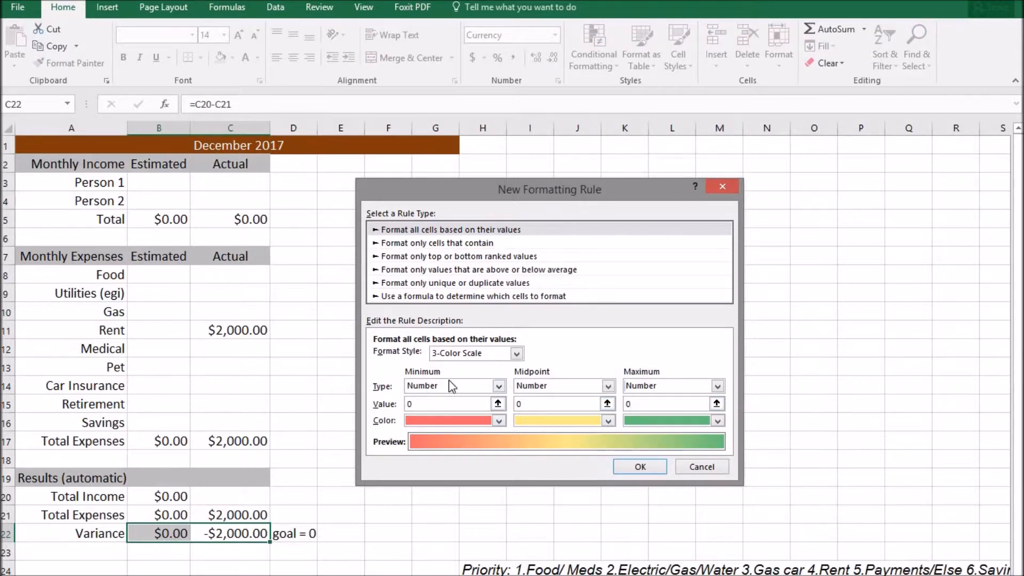
# Set minimum -0.01, midpoint 0 in purple, and maximum 0.01, then apply the rule.
pyautogui.doubleClick(411, 404)
pyautogui.write('-0.01')
pyautogui.click(532, 404)
pyautogui.click(607, 420)
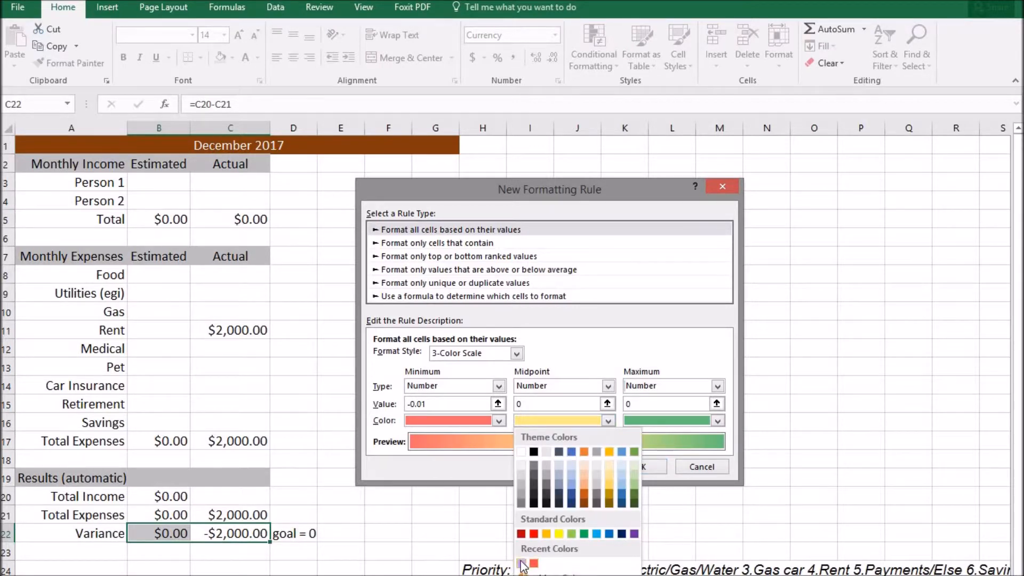
pyautogui.click(521, 563)
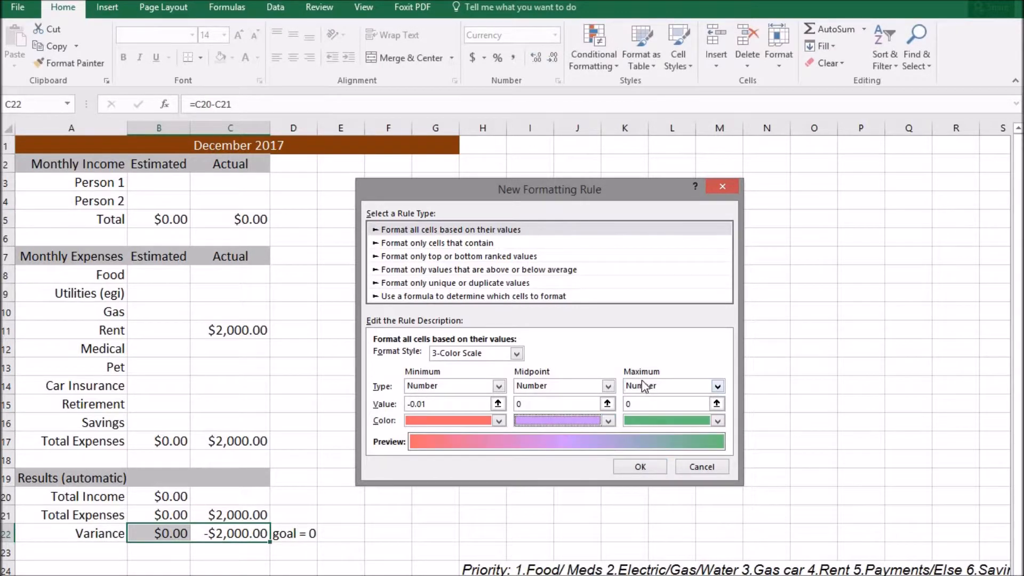
pyautogui.click(672, 385)
pyautogui.click(672, 384)
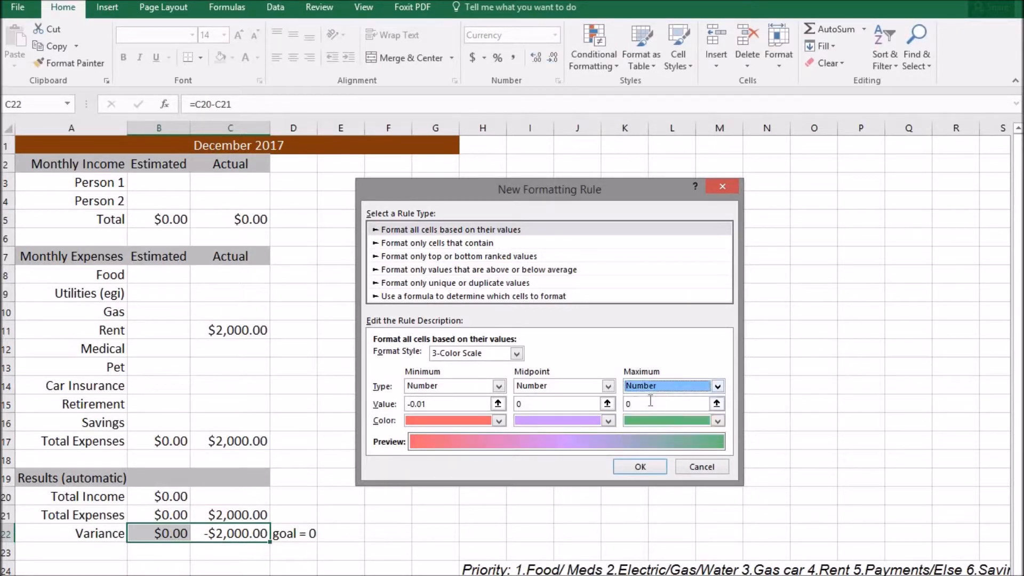
pyautogui.click(649, 402)
pyautogui.write('.01')
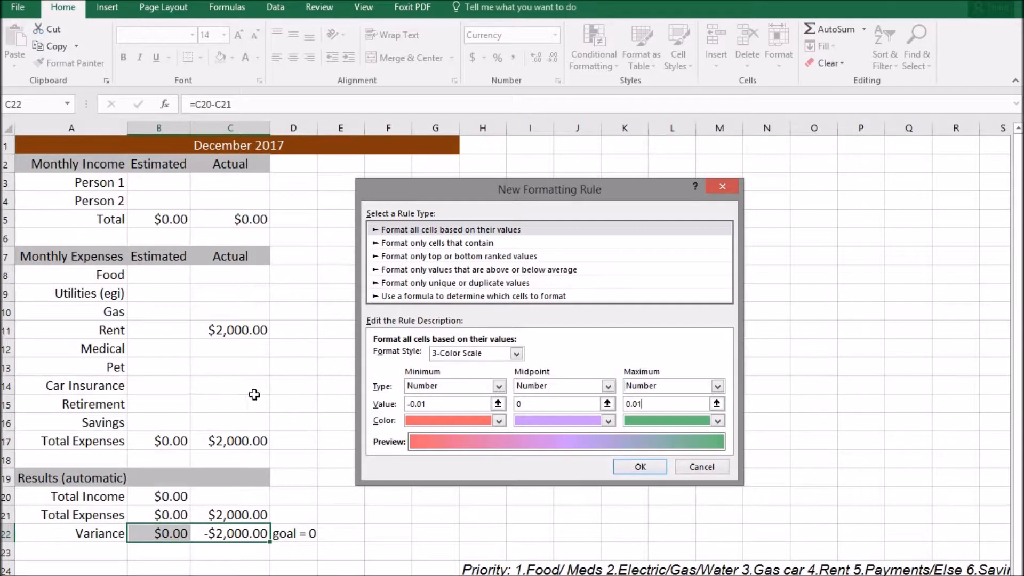
pyautogui.click(648, 467)
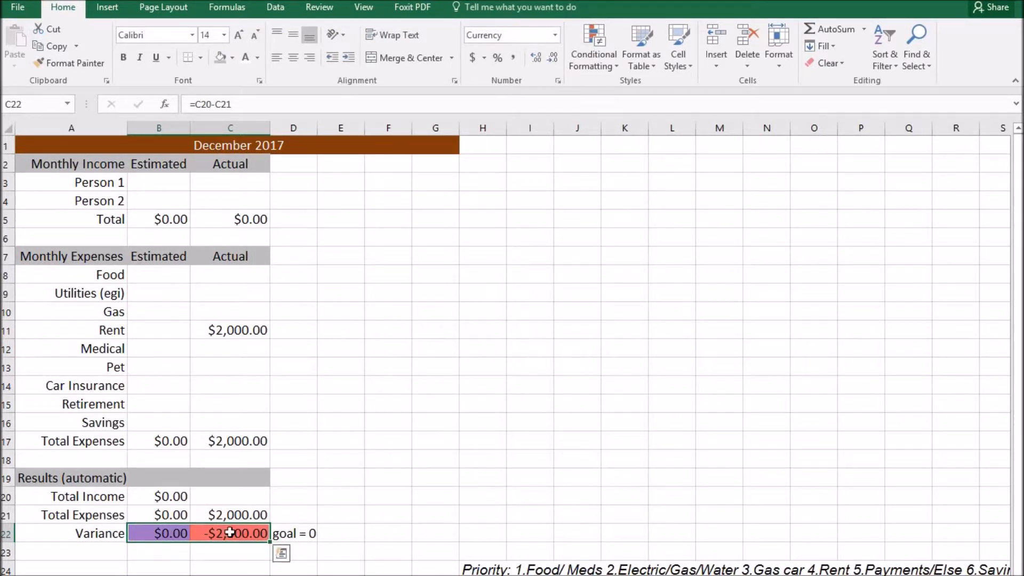
# Enter 2000 as actual Total Income in C20 and 1000 as actual Total Expenses.
pyautogui.click(138, 534)
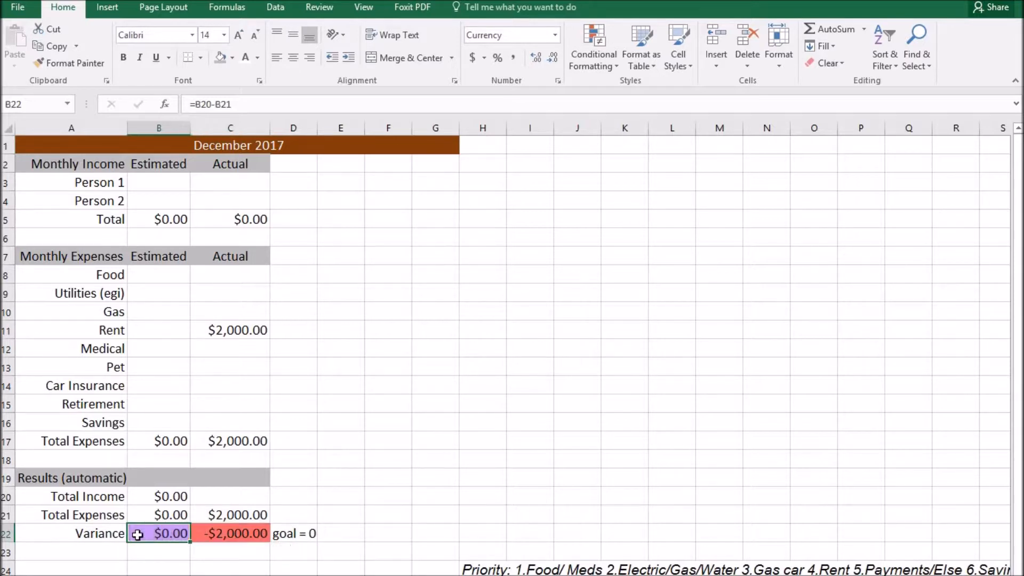
pyautogui.click(239, 532)
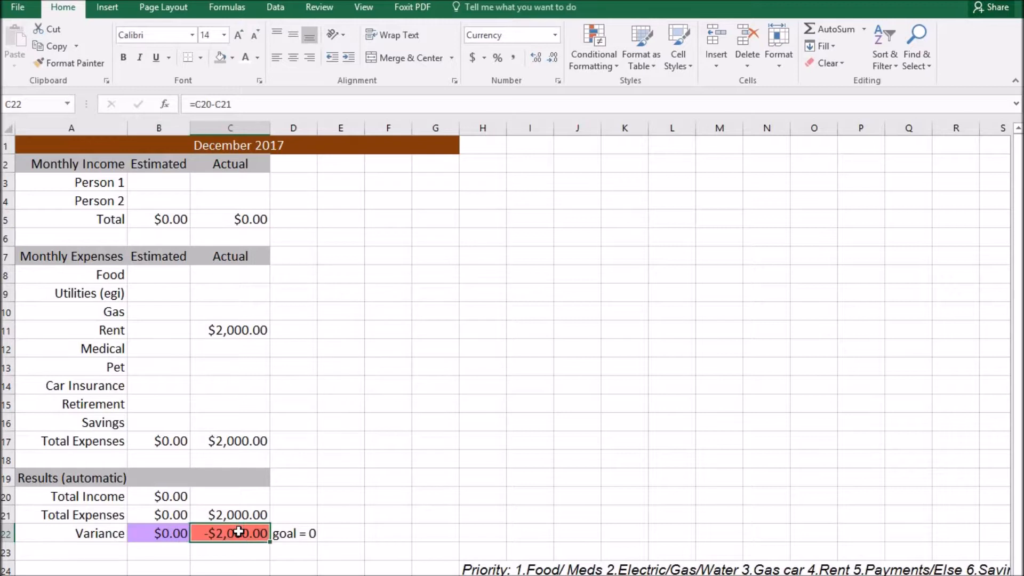
pyautogui.click(235, 498)
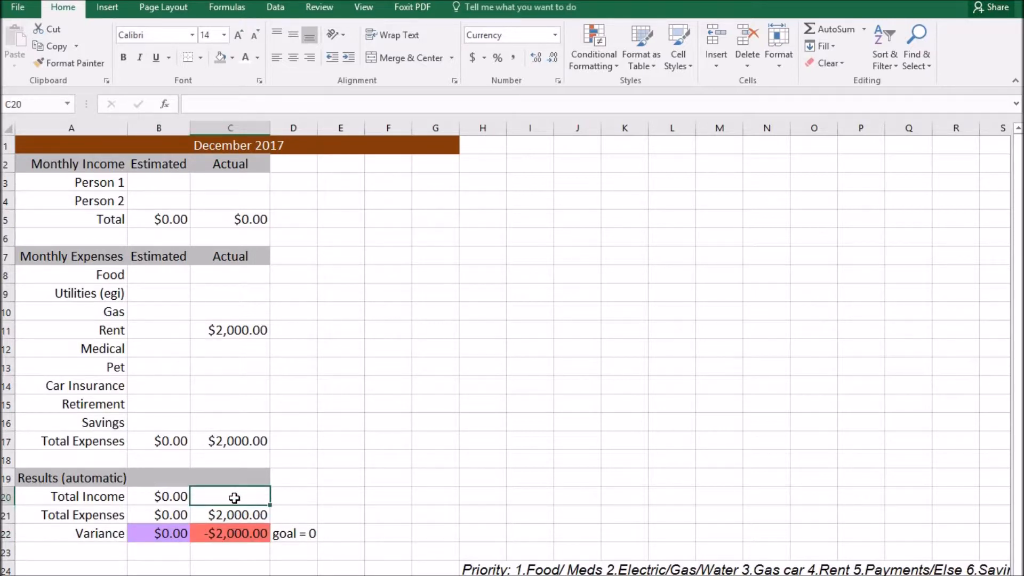
pyautogui.write('2000')
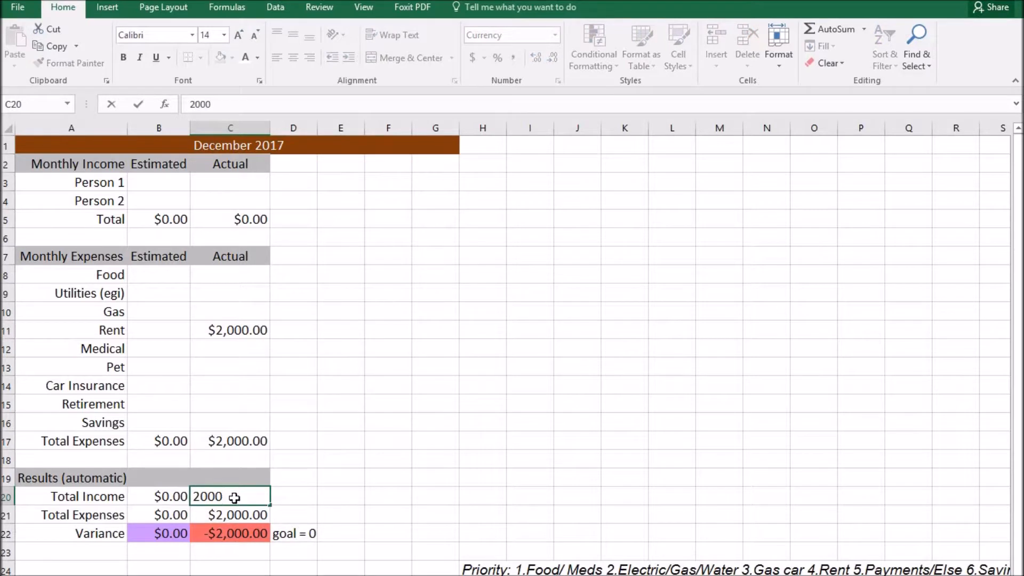
pyautogui.press('Return')
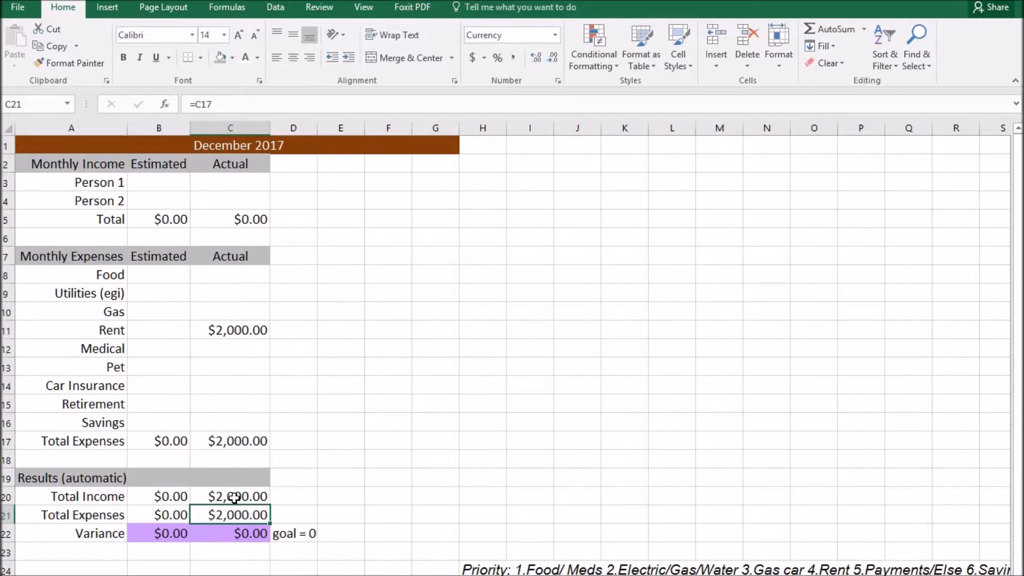
pyautogui.write('1000')
pyautogui.press('Return')
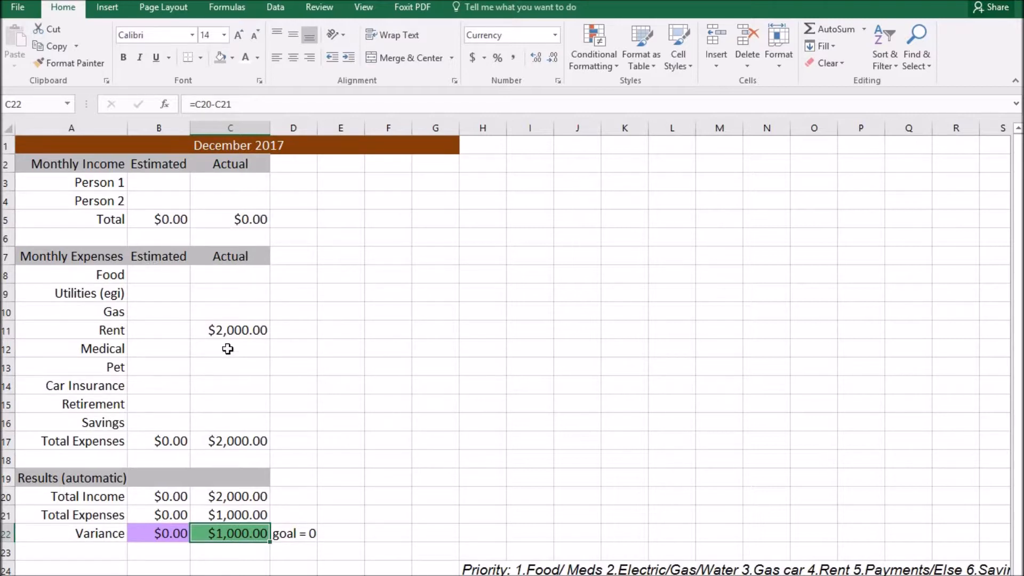
# Select the actual (C8:C16) and estimated (B8:B16) expense amounts, then return to C22.
pyautogui.click(220, 274)
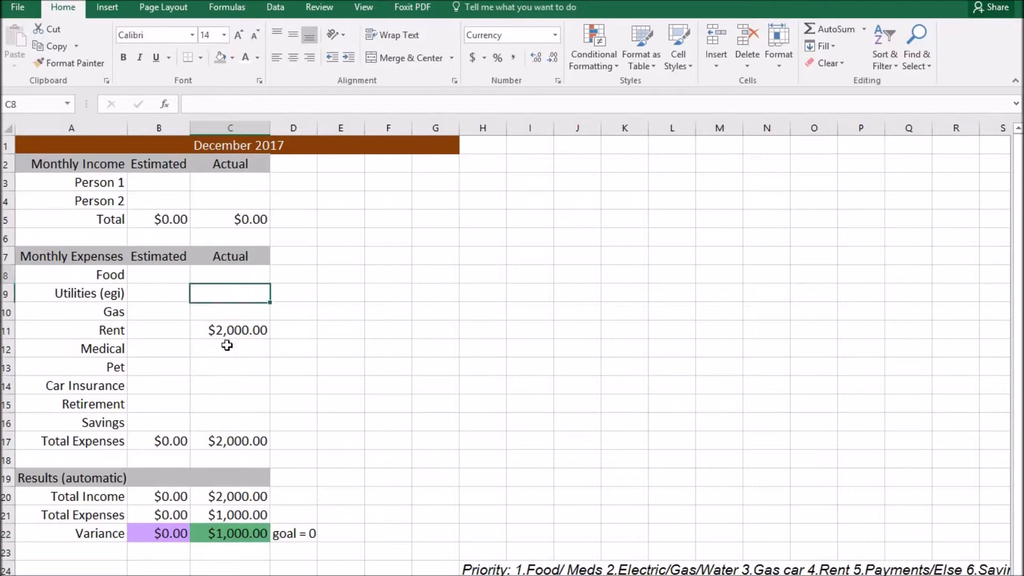
pyautogui.moveTo(226, 346); pyautogui.dragTo(226, 424)
pyautogui.moveTo(153, 268); pyautogui.dragTo(145, 409)
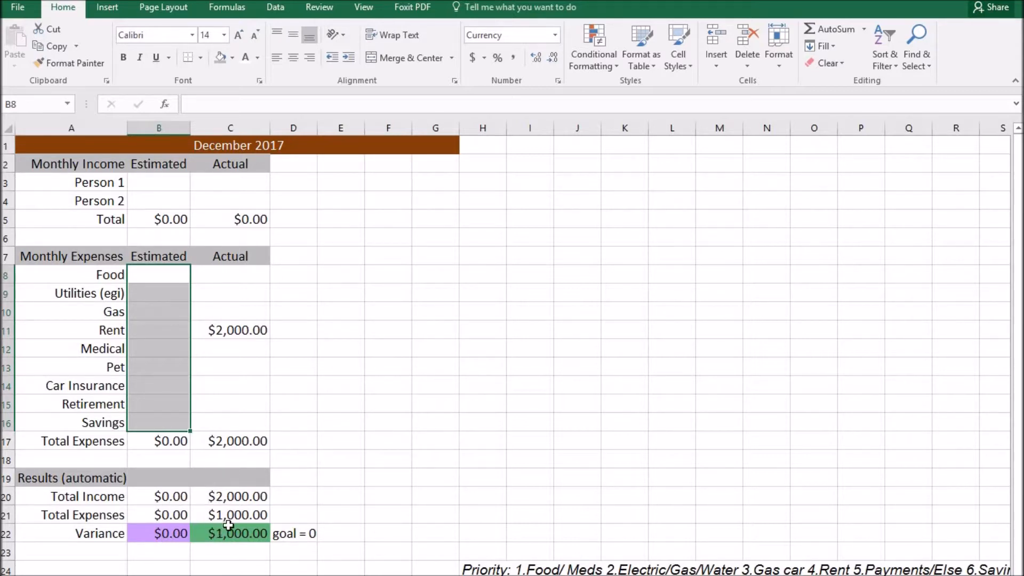
pyautogui.click(258, 534)
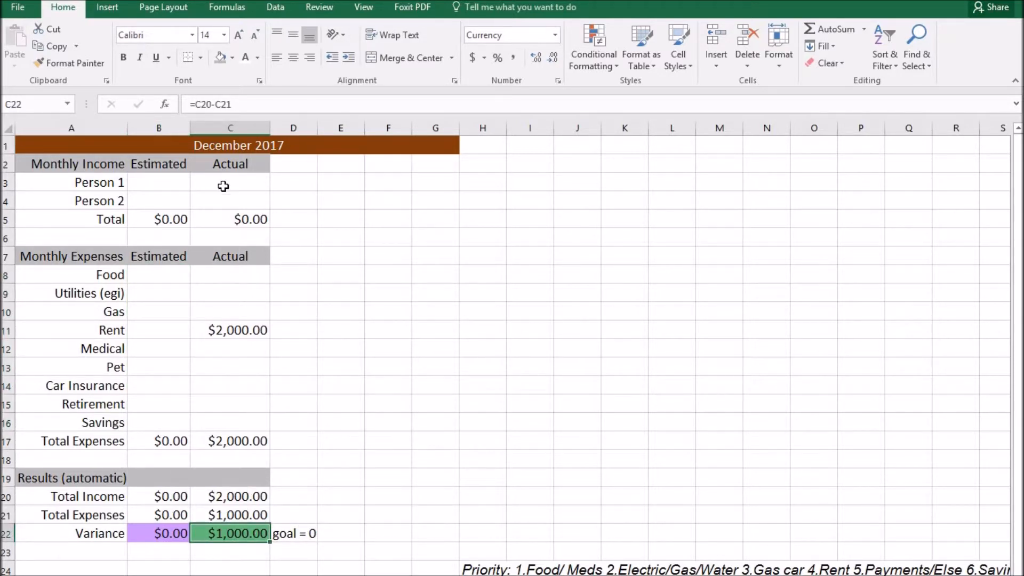
# Left-align the expense labels A8:A17, then select the Results labels A20:A22.
pyautogui.click(202, 404)
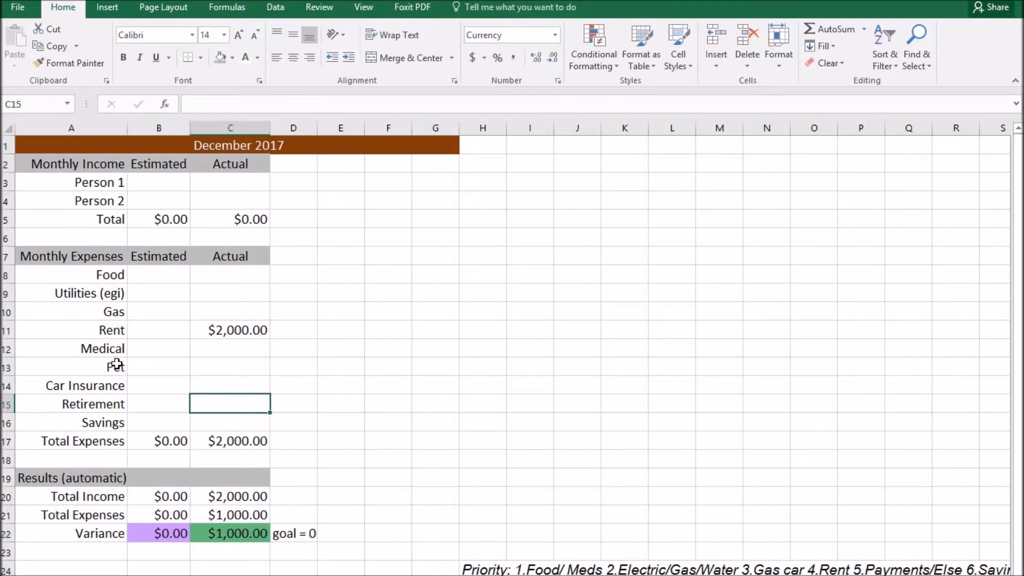
pyautogui.moveTo(101, 275); pyautogui.dragTo(96, 442)
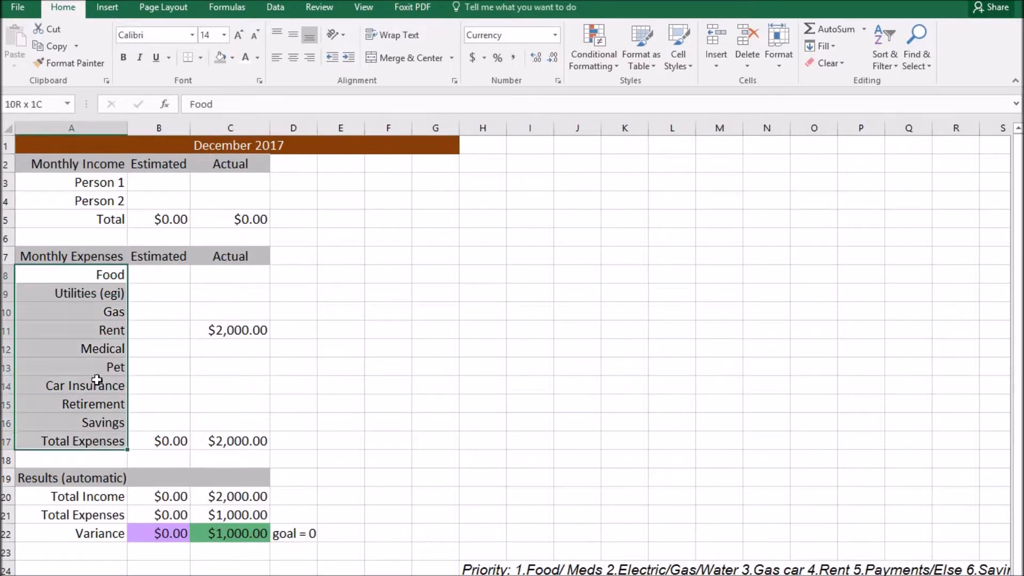
pyautogui.click(276, 59)
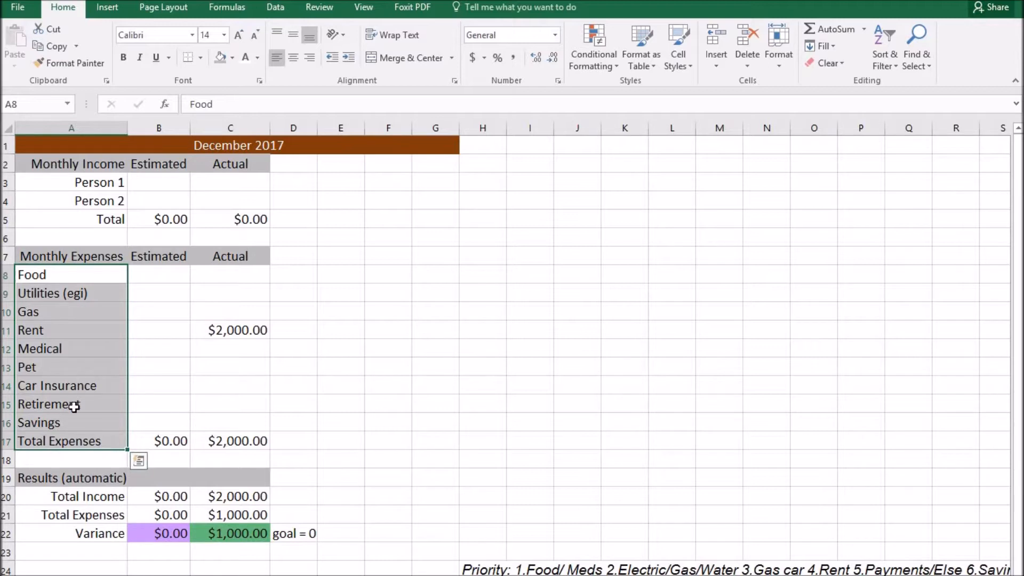
pyautogui.moveTo(86, 498); pyautogui.dragTo(90, 537)
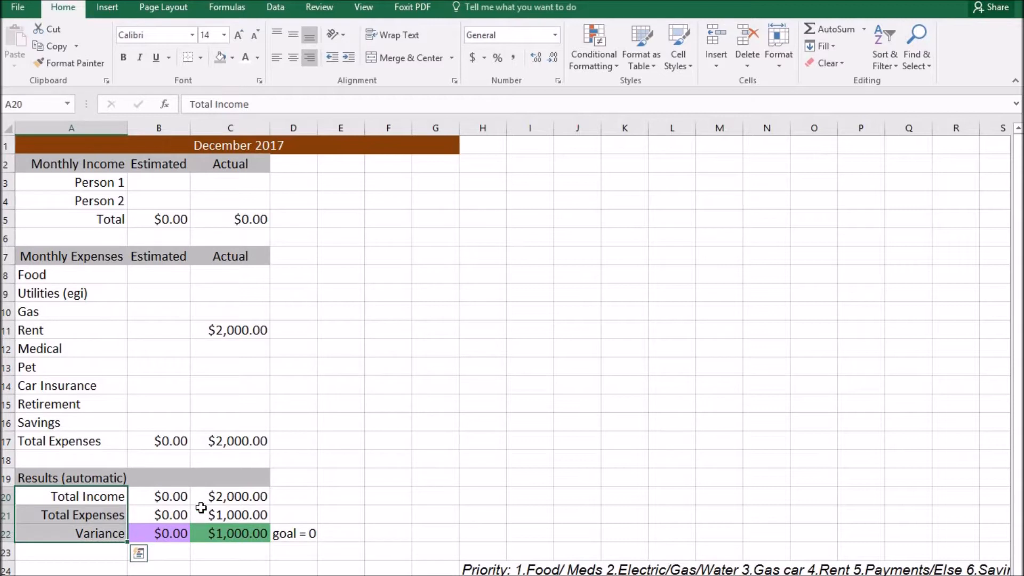
# Left-align the Person 1 label and rename the Person 2 income row to 'roommate'.
pyautogui.click(81, 182)
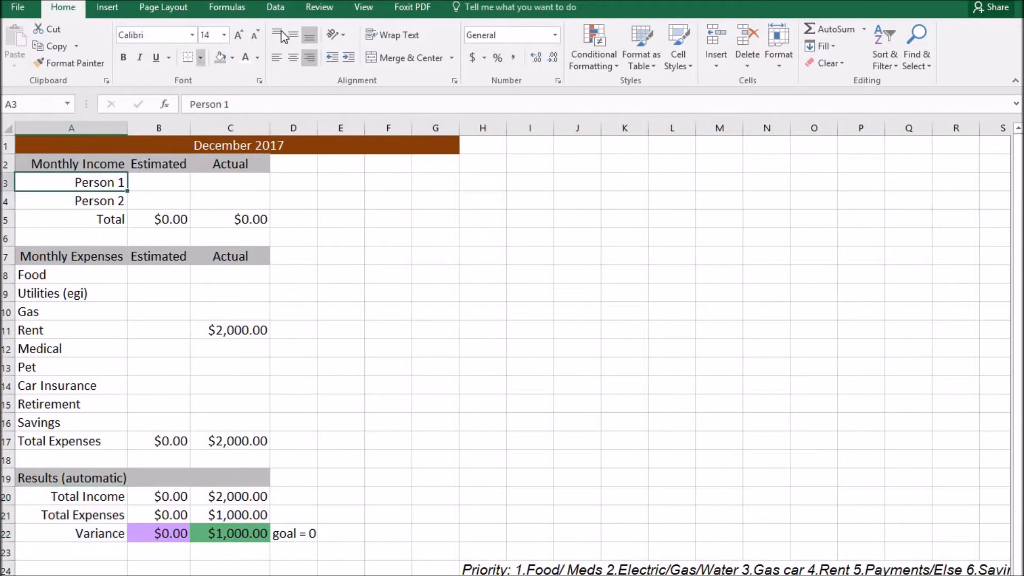
pyautogui.click(276, 57)
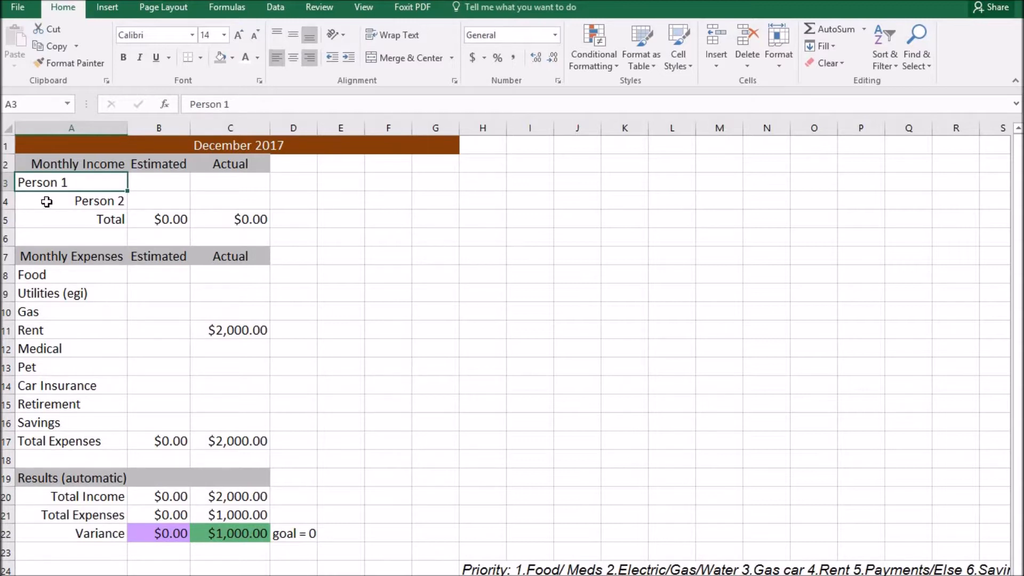
pyautogui.click(75, 201)
pyautogui.write('romm')
pyautogui.press('BackSpace')
pyautogui.press('BackSpace')
pyautogui.write('ommate')
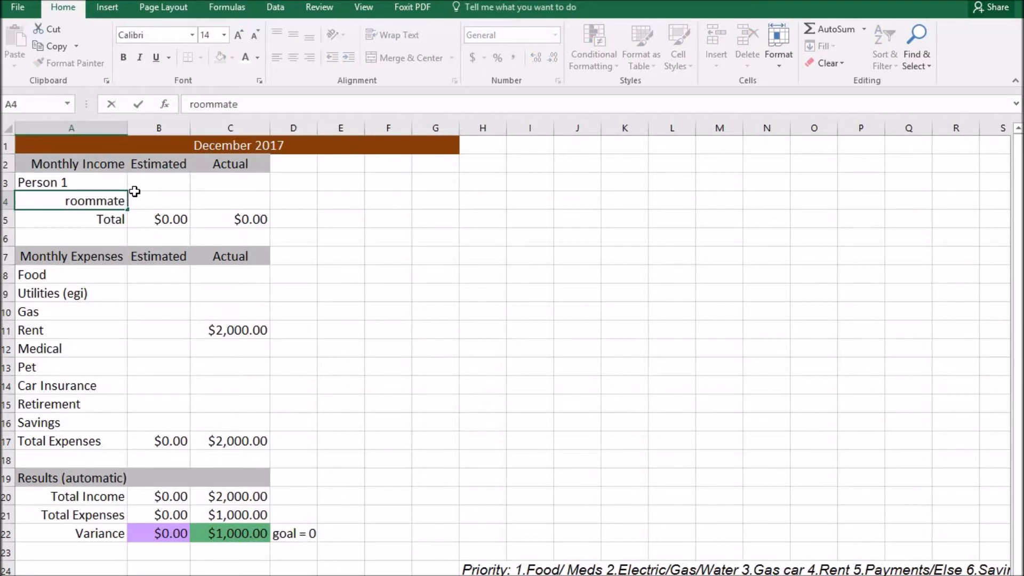
pyautogui.click(281, 201)
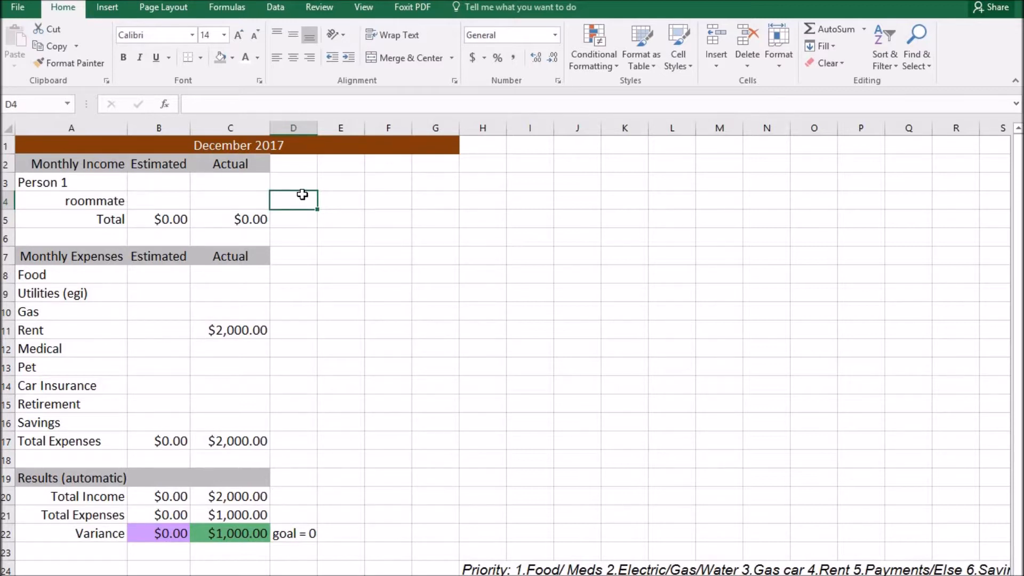
# Add the heading 'notes' in cell D2.
pyautogui.click(296, 163)
pyautogui.write('notes')
pyautogui.press('Return')
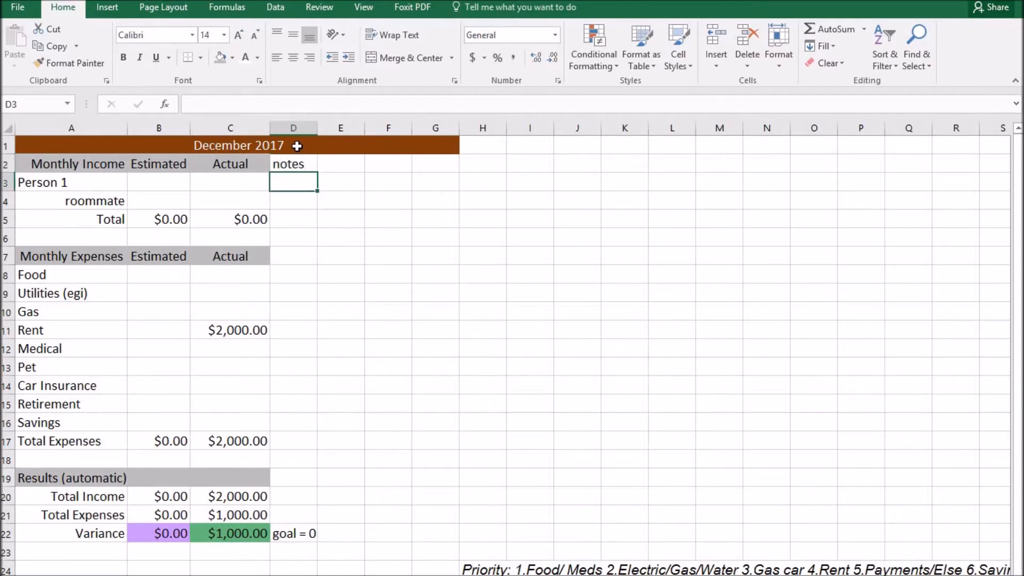
pyautogui.click(297, 145)
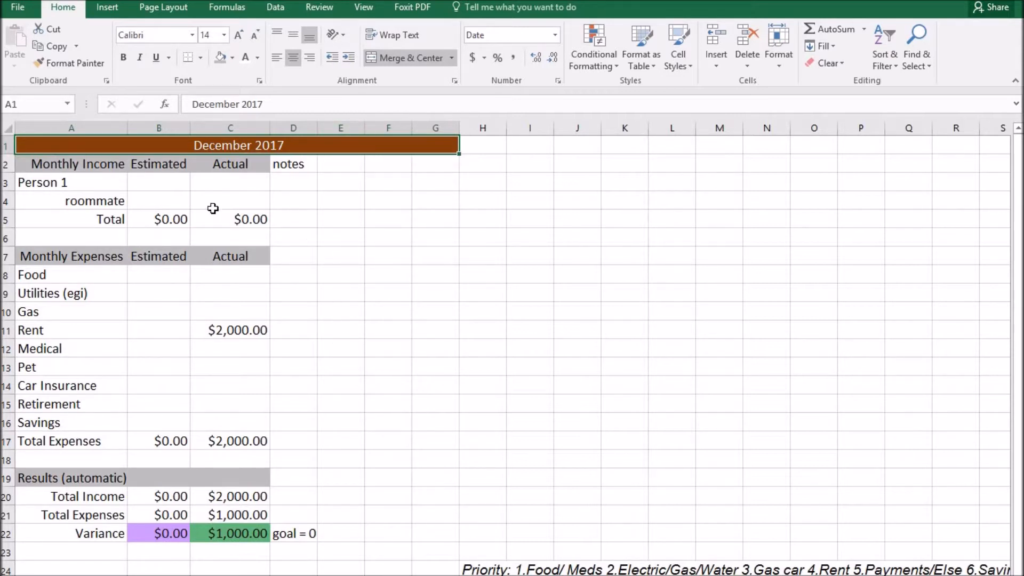
pyautogui.moveTo(156, 182); pyautogui.dragTo(213, 450)
pyautogui.click(359, 370)
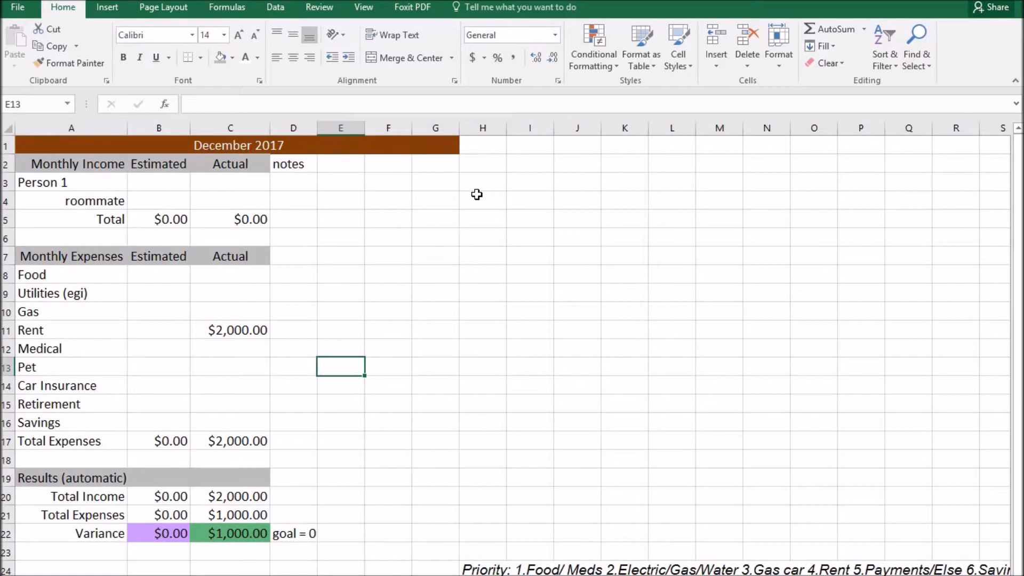
pyautogui.moveTo(469, 184); pyautogui.dragTo(765, 359)
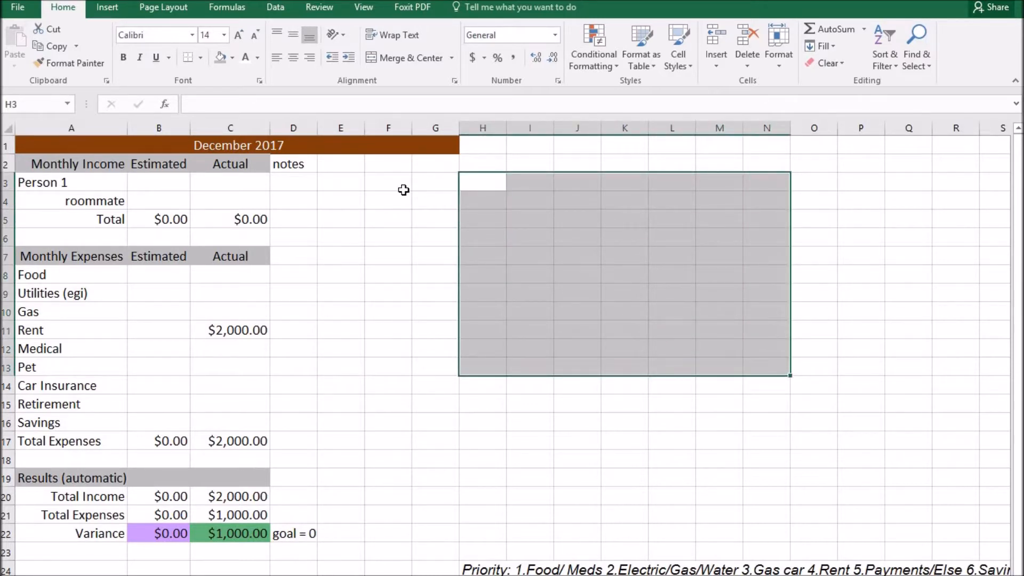
pyautogui.click(425, 251)
pyautogui.moveTo(485, 250); pyautogui.dragTo(688, 386)
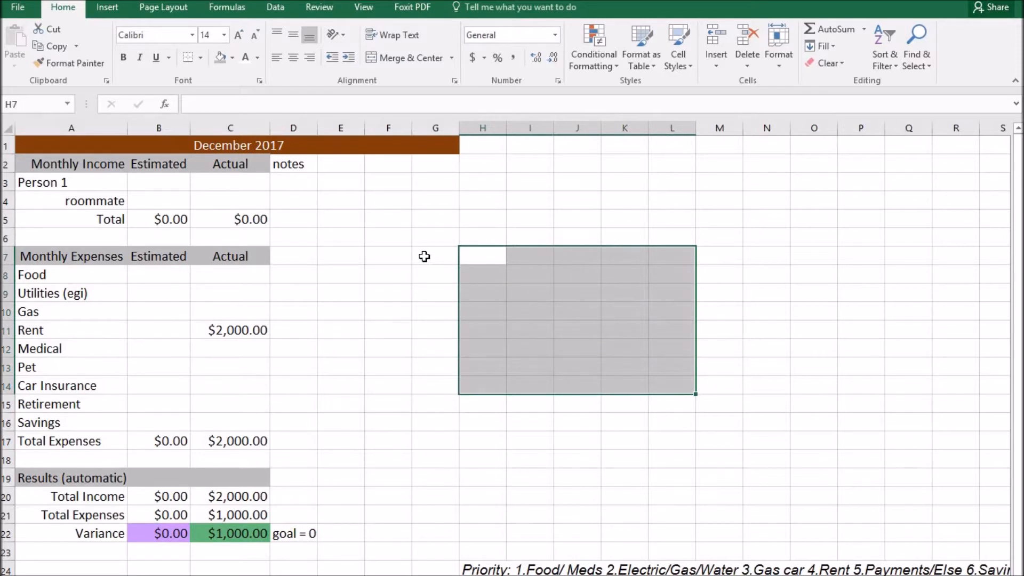
pyautogui.click(446, 419)
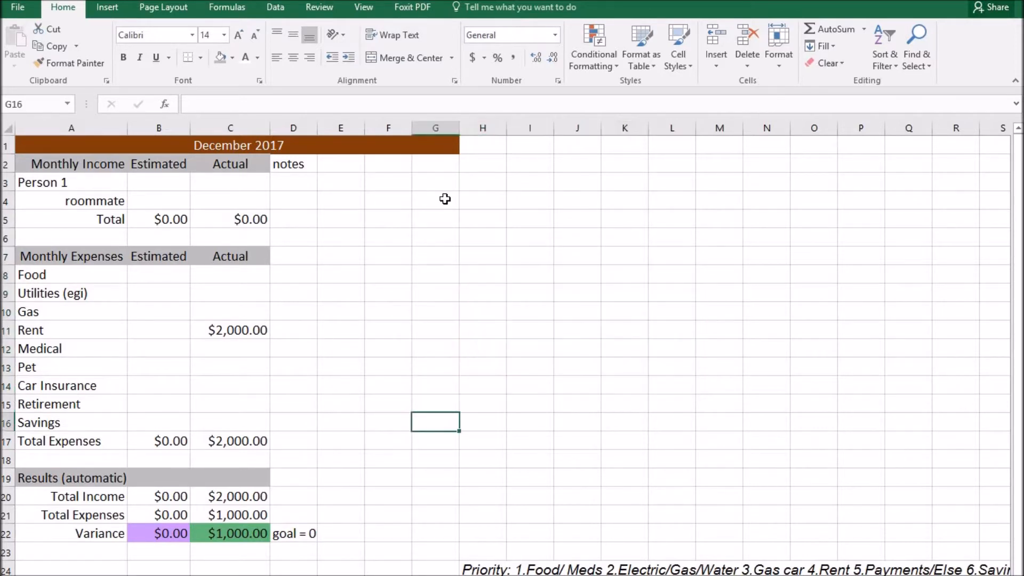
pyautogui.moveTo(402, 288); pyautogui.dragTo(646, 431)
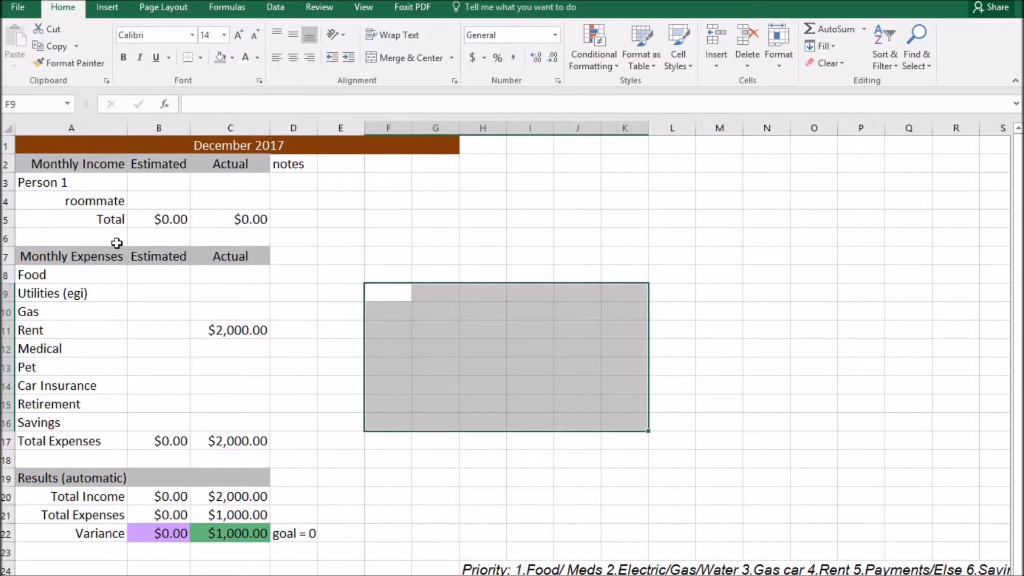
pyautogui.moveTo(104, 184); pyautogui.dragTo(240, 368)
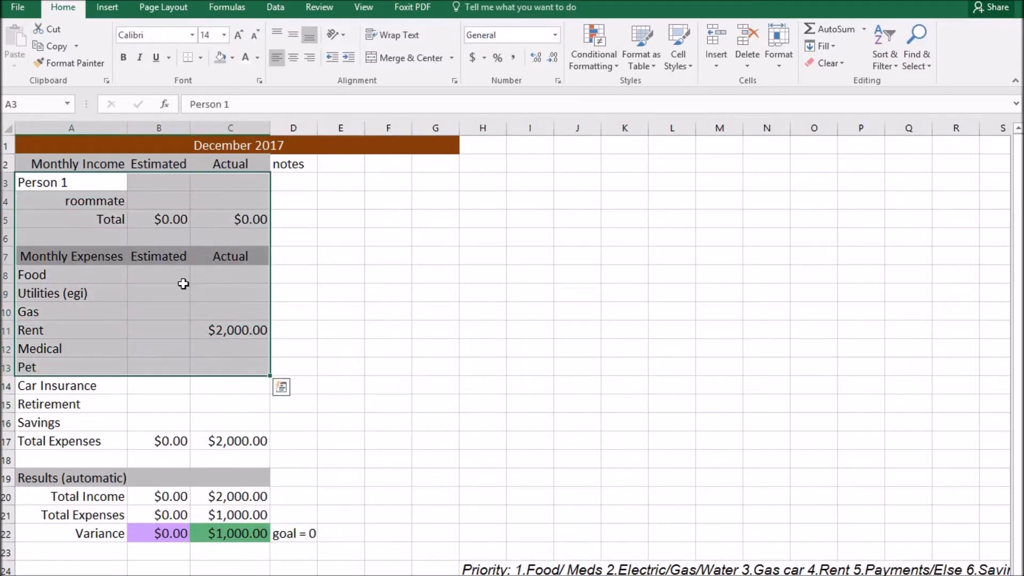
pyautogui.click(86, 185)
pyautogui.click(88, 205)
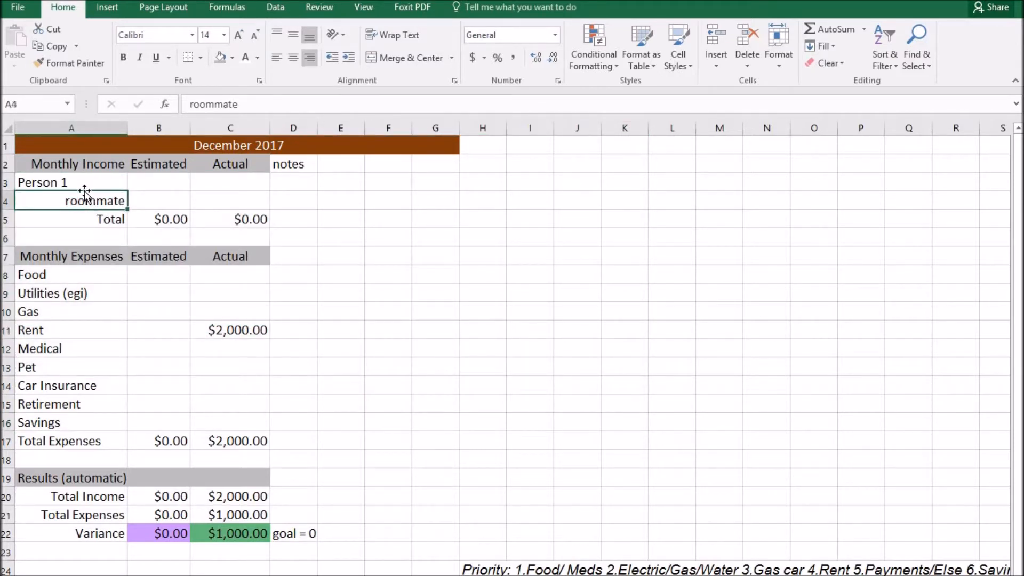
pyautogui.click(84, 184)
pyautogui.click(85, 197)
pyautogui.click(77, 182)
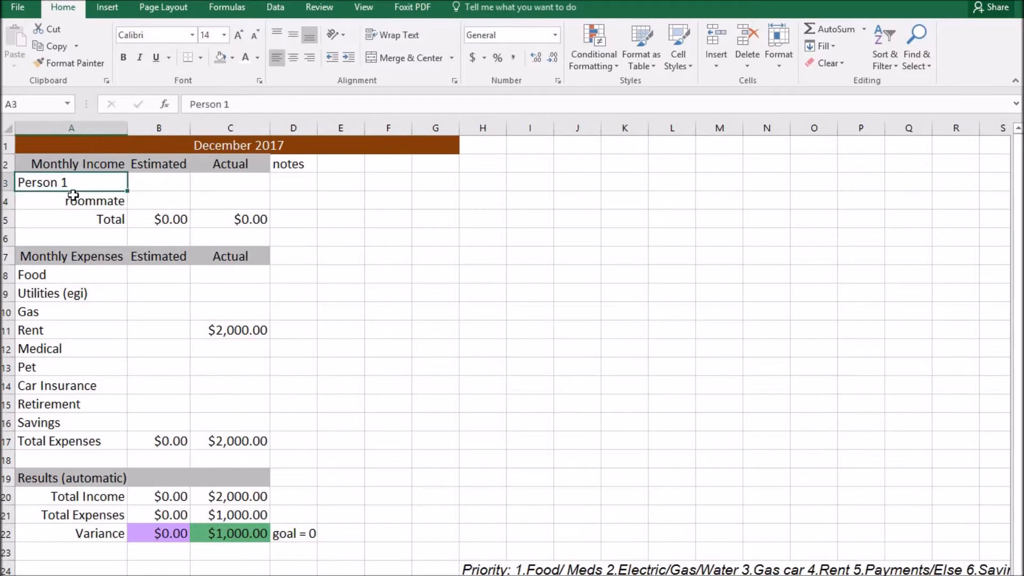
pyautogui.click(73, 199)
pyautogui.click(38, 366)
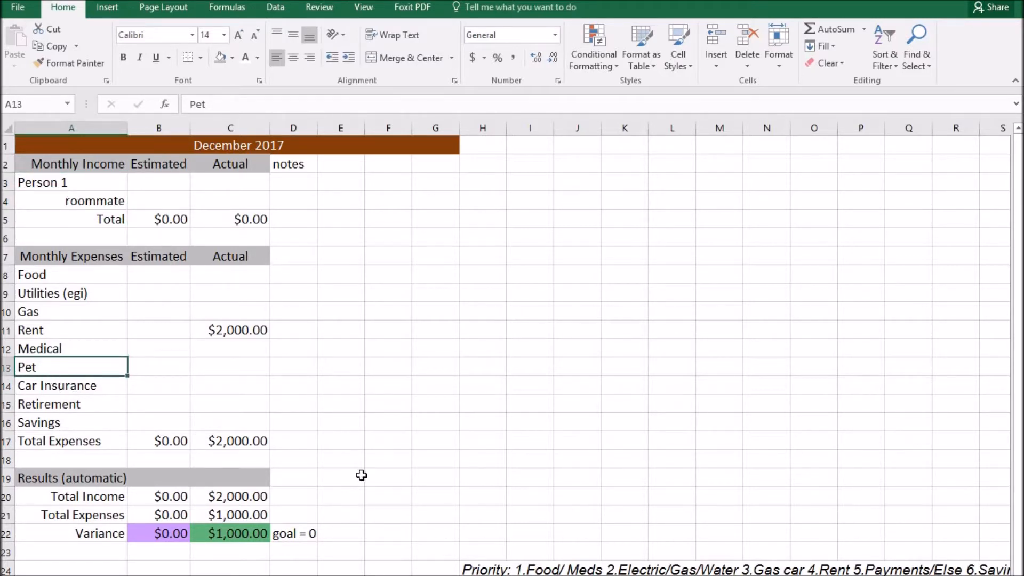
# Move the Priority note from H24 into F24, then select the Medical, Pet and roommate rows.
pyautogui.click(476, 569)
pyautogui.moveTo(481, 561); pyautogui.dragTo(388, 566)
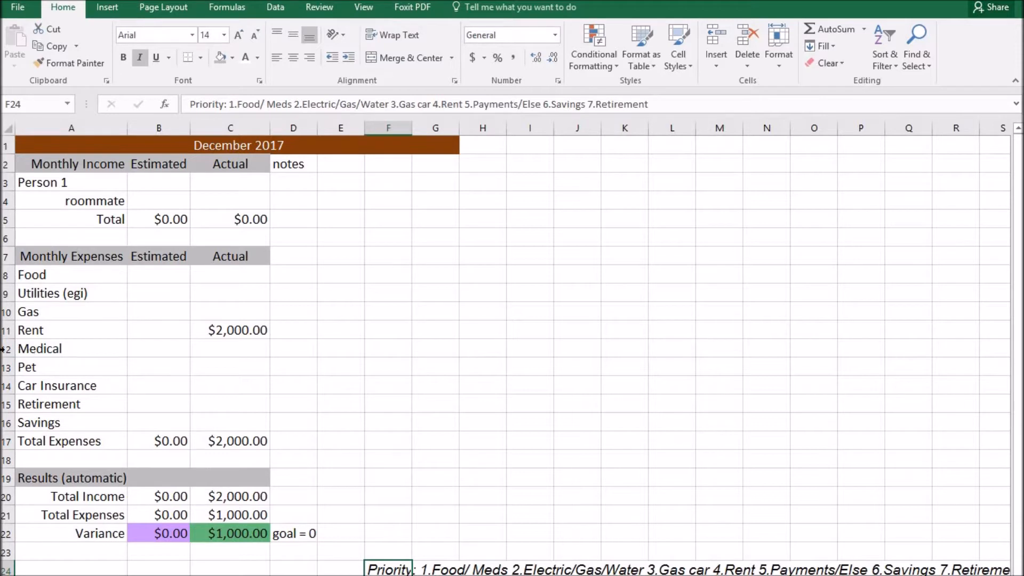
pyautogui.click(33, 348)
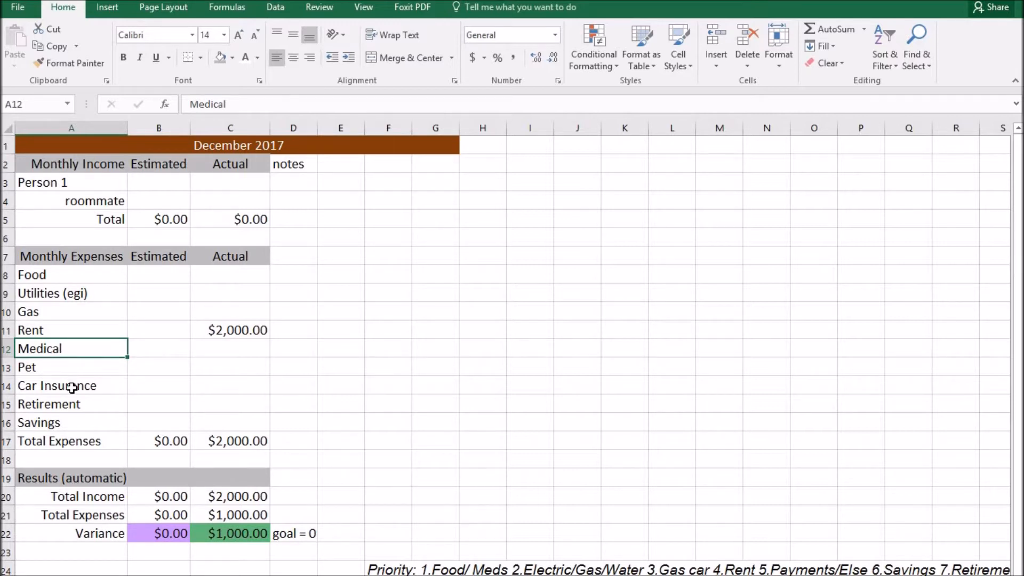
pyautogui.moveTo(61, 369); pyautogui.dragTo(65, 404)
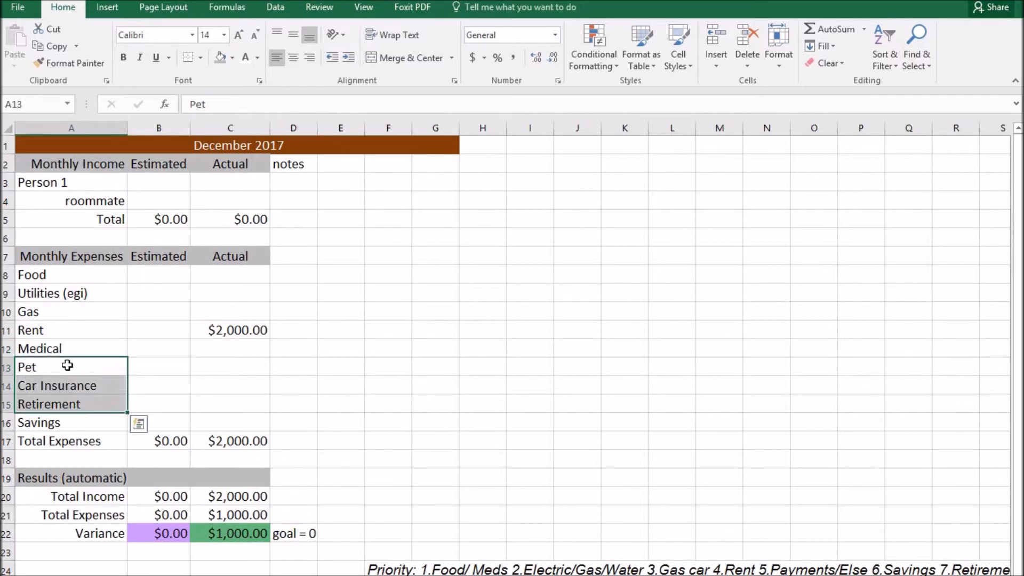
pyautogui.click(70, 361)
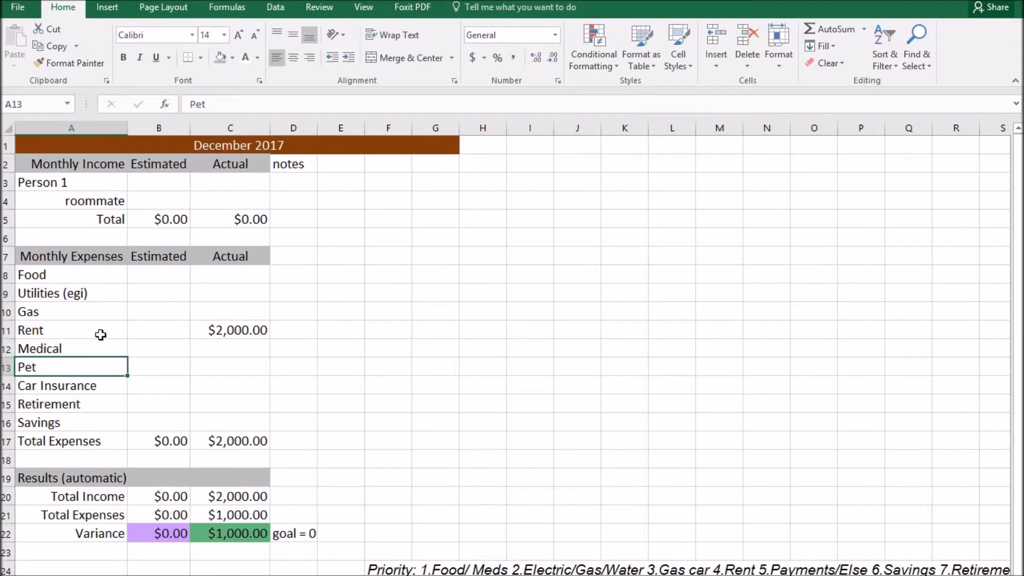
pyautogui.moveTo(42, 351); pyautogui.dragTo(36, 365)
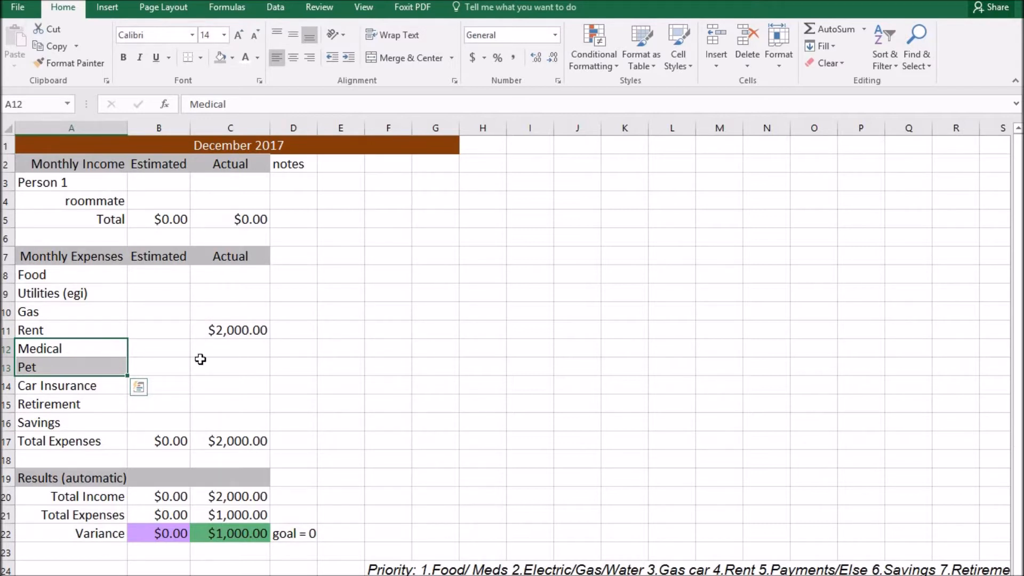
pyautogui.moveTo(110, 201); pyautogui.dragTo(264, 198)
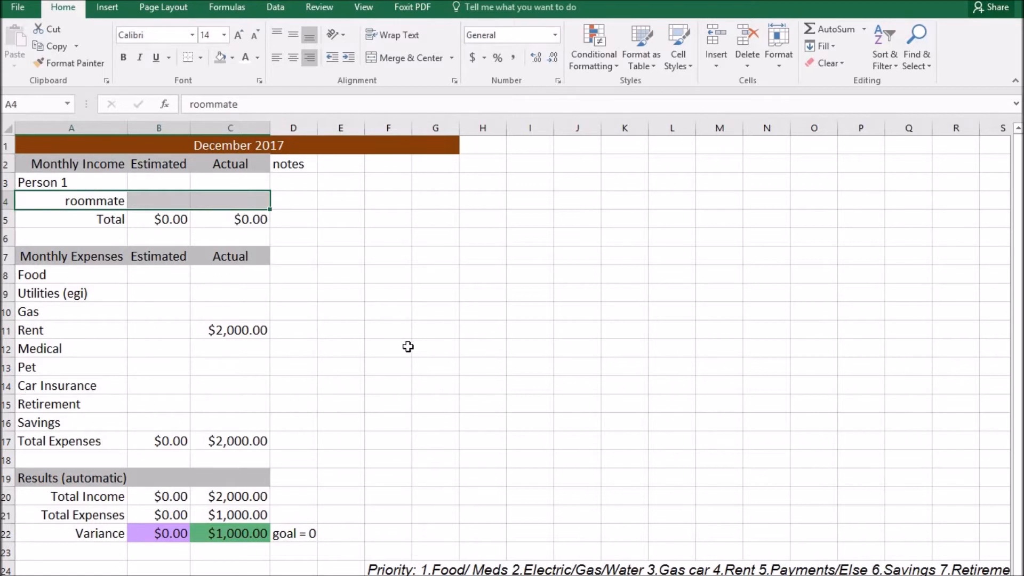
pyautogui.moveTo(80, 165); pyautogui.dragTo(316, 554)
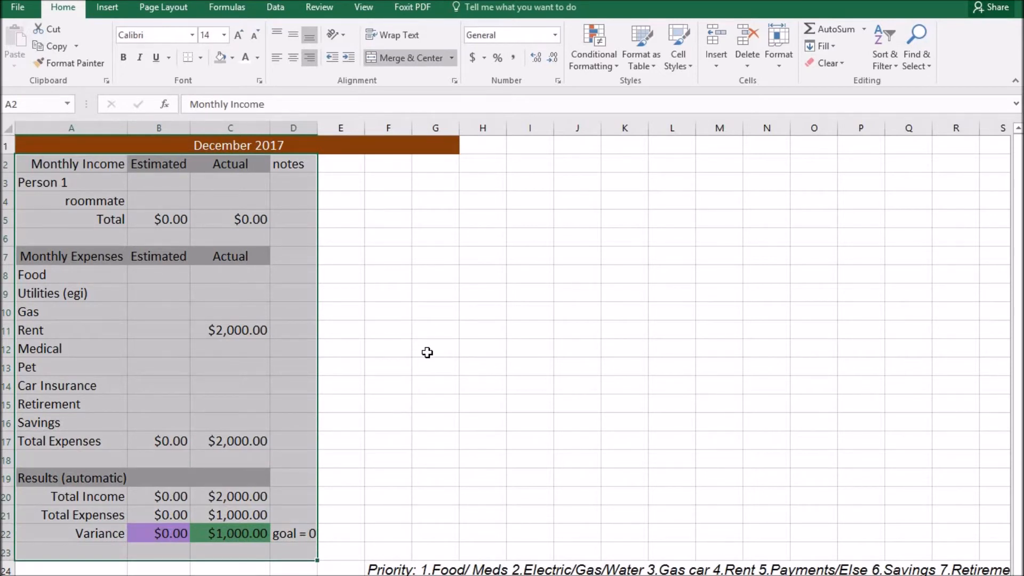
pyautogui.click(398, 277)
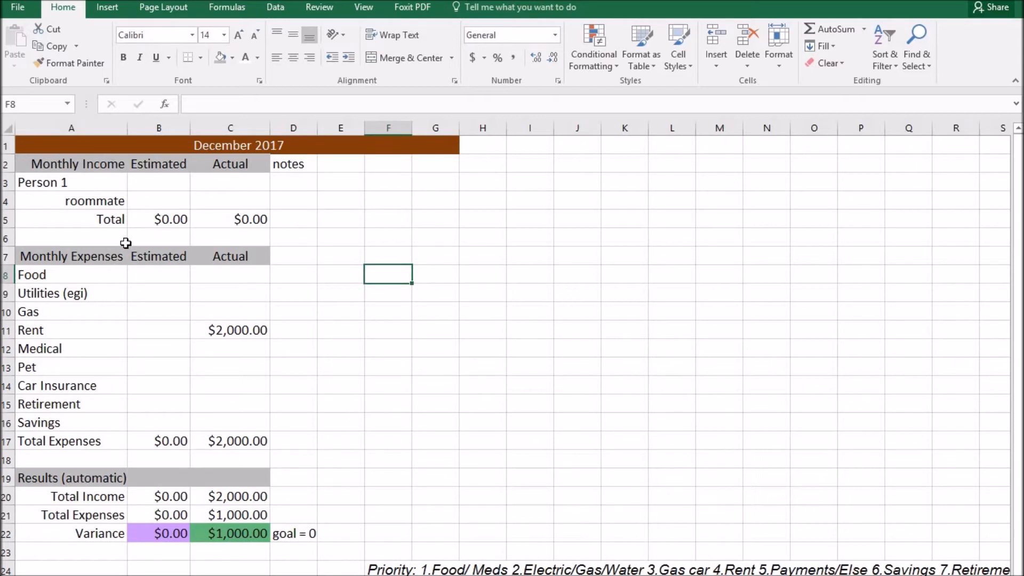
pyautogui.click(104, 292)
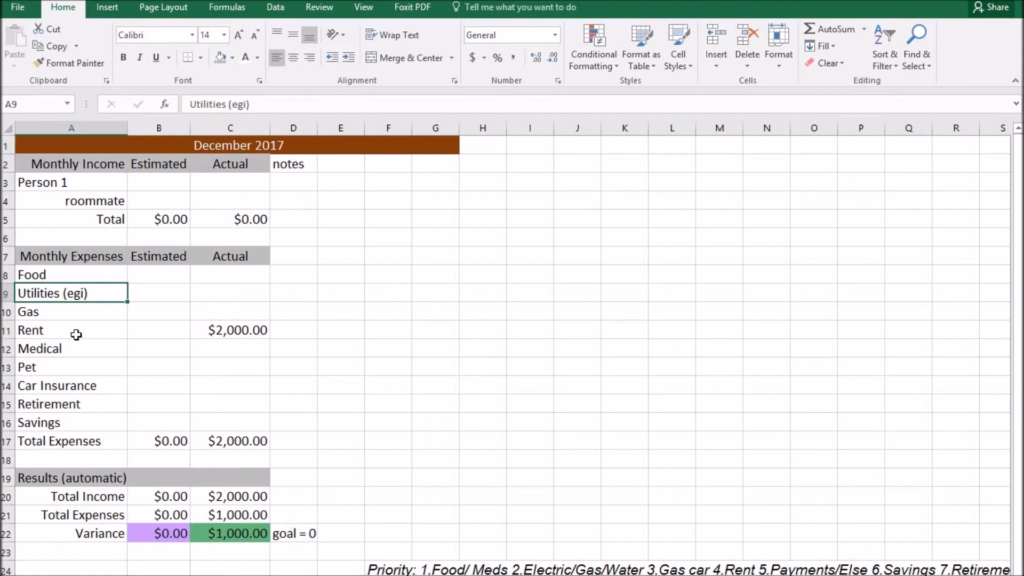
pyautogui.moveTo(73, 183); pyautogui.dragTo(283, 466)
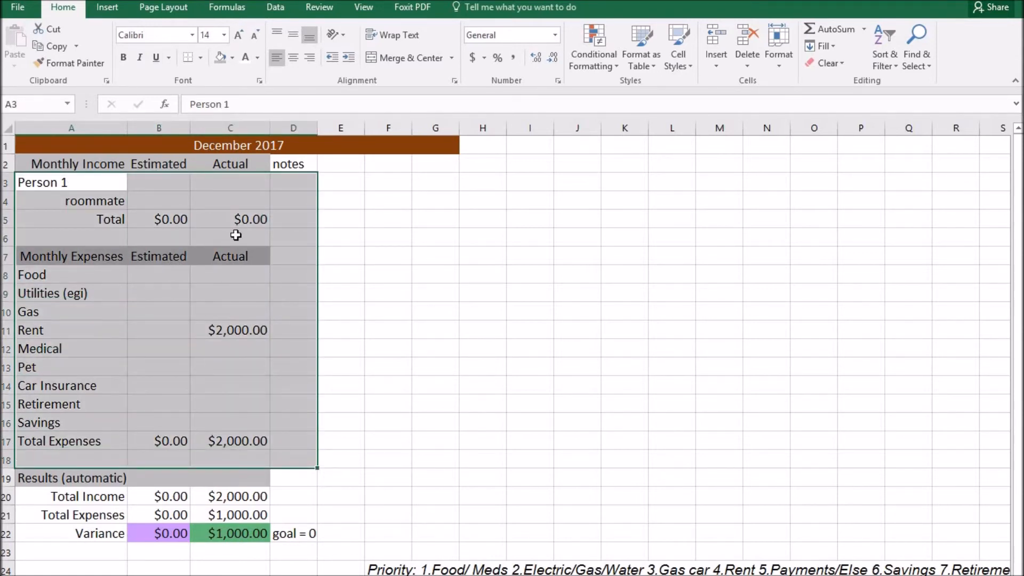
pyautogui.click(200, 278)
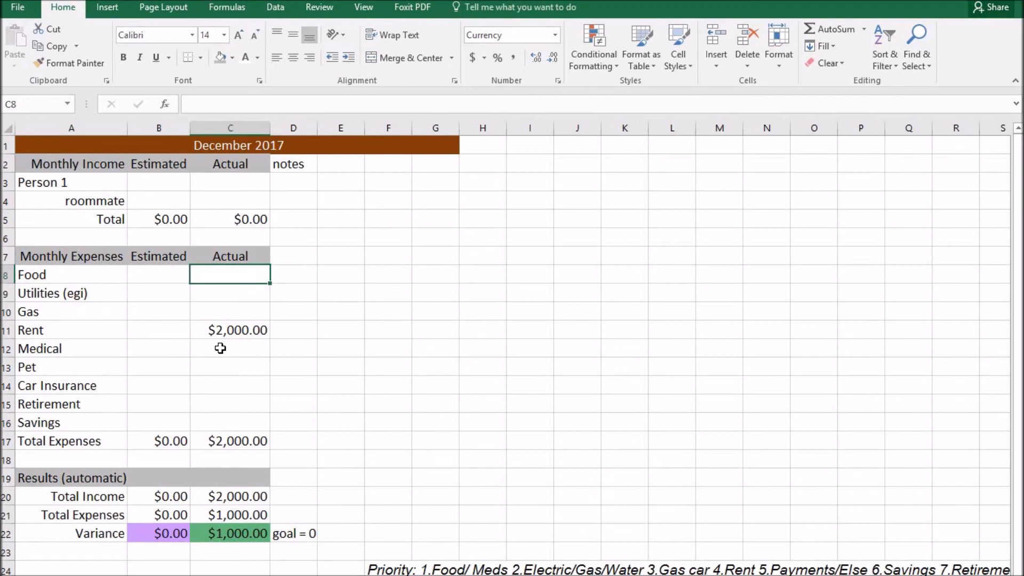
pyautogui.moveTo(66, 183); pyautogui.dragTo(240, 478)
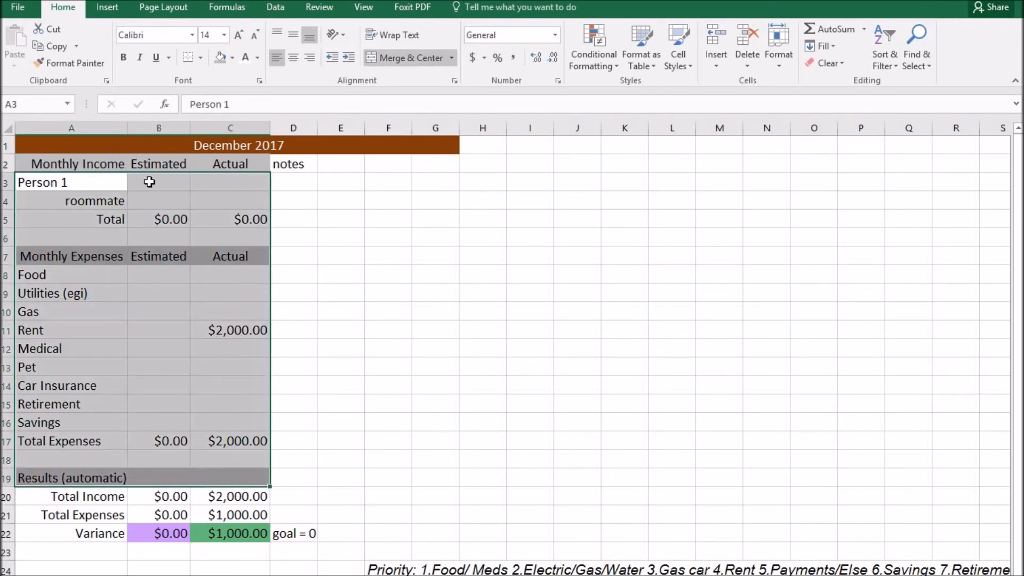
pyautogui.click(53, 276)
pyautogui.press('Down')
pyautogui.press('Down')
pyautogui.press('Down')
pyautogui.press('Down')
pyautogui.press('Down')
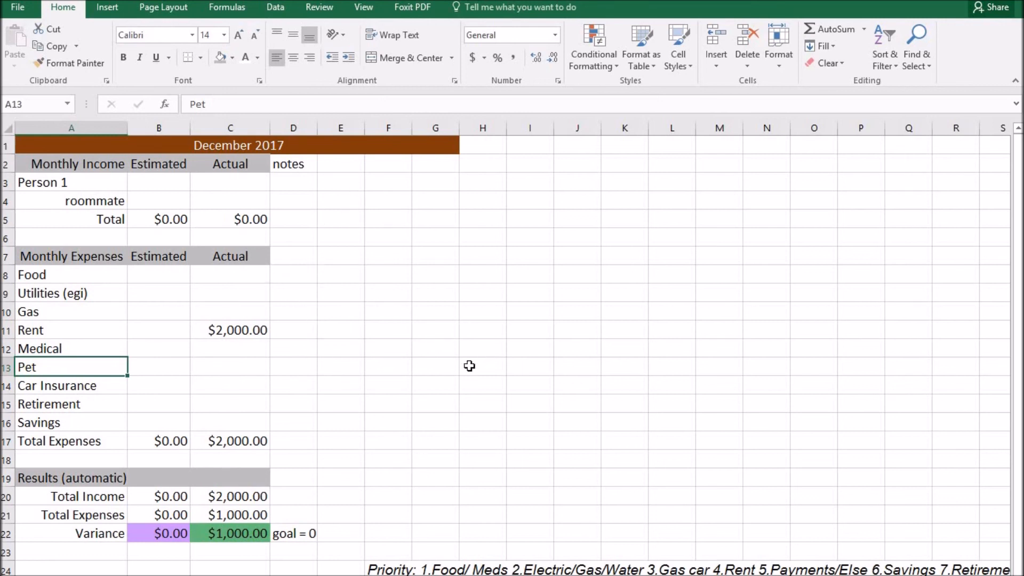
pyautogui.moveTo(427, 569); pyautogui.dragTo(767, 569)
pyautogui.click(362, 339)
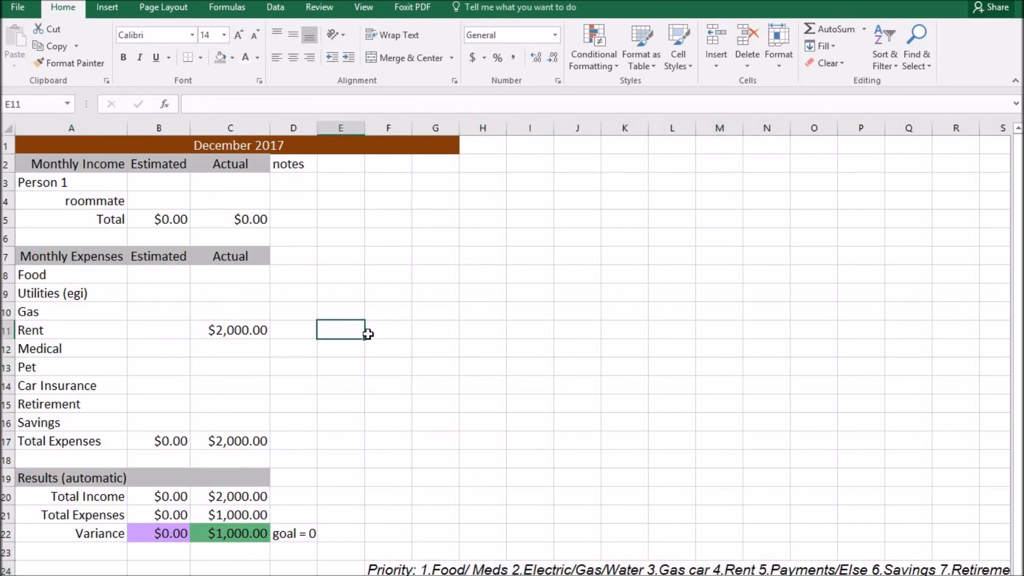